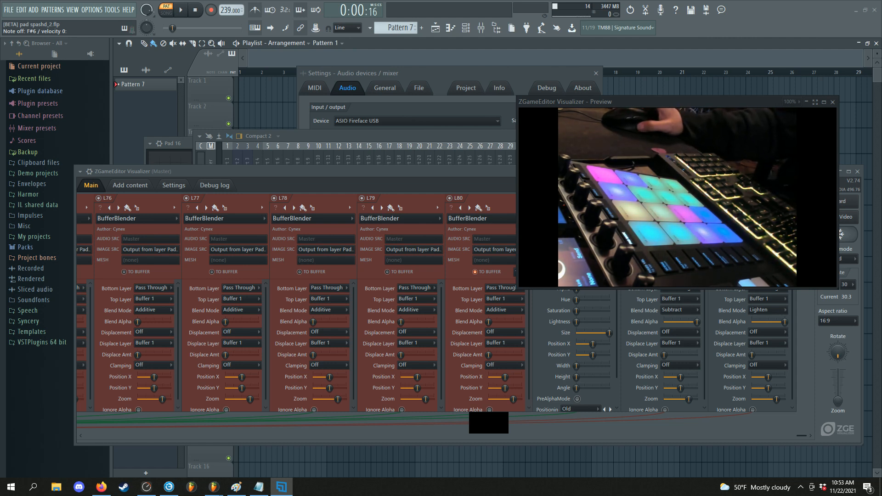
# Show the channel rack, close all other windows, and place the rack next to the browser.
pyautogui.moveTo(323, 166); pyautogui.dragTo(322, 161)
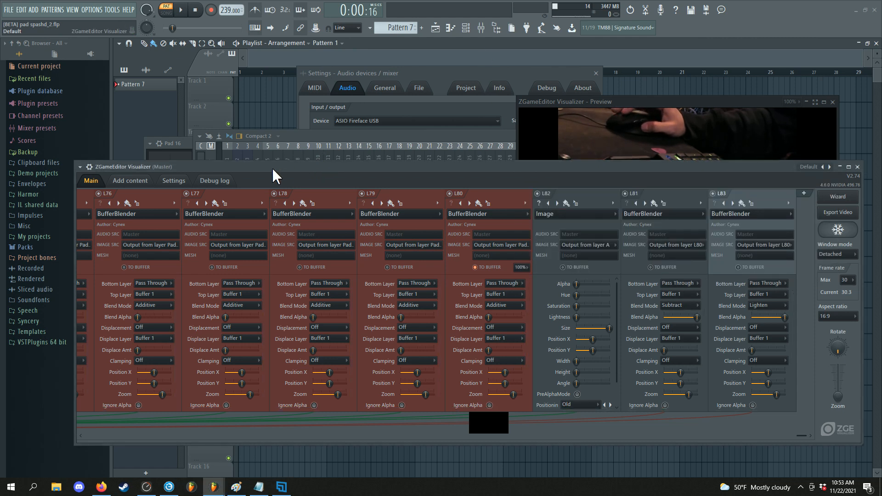
pyautogui.click(467, 28)
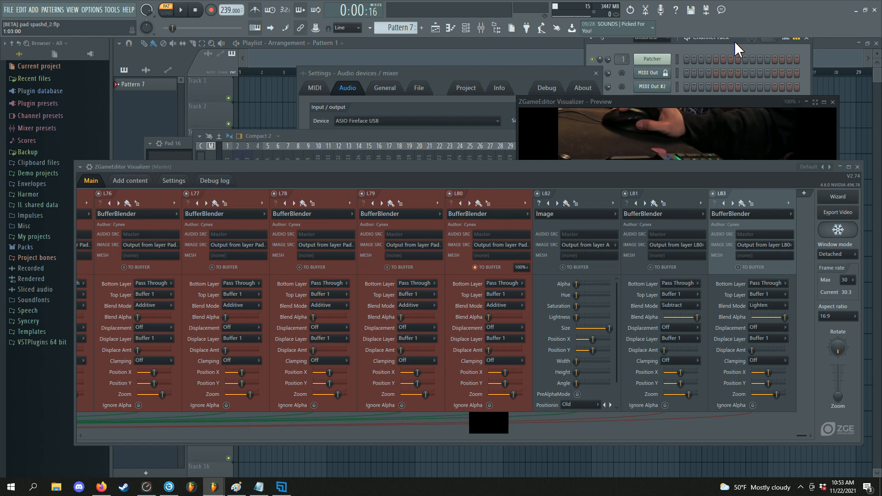
pyautogui.moveTo(729, 43); pyautogui.dragTo(298, 70)
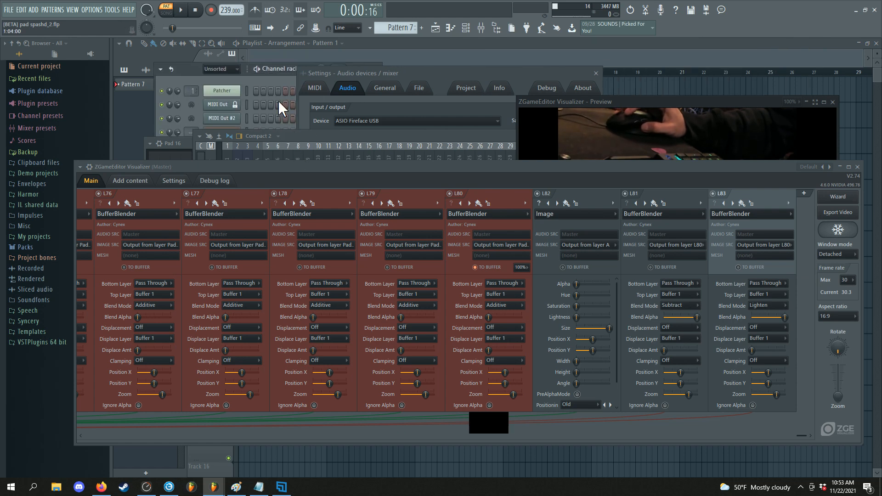
pyautogui.hotkey('ctrl', 'F12')
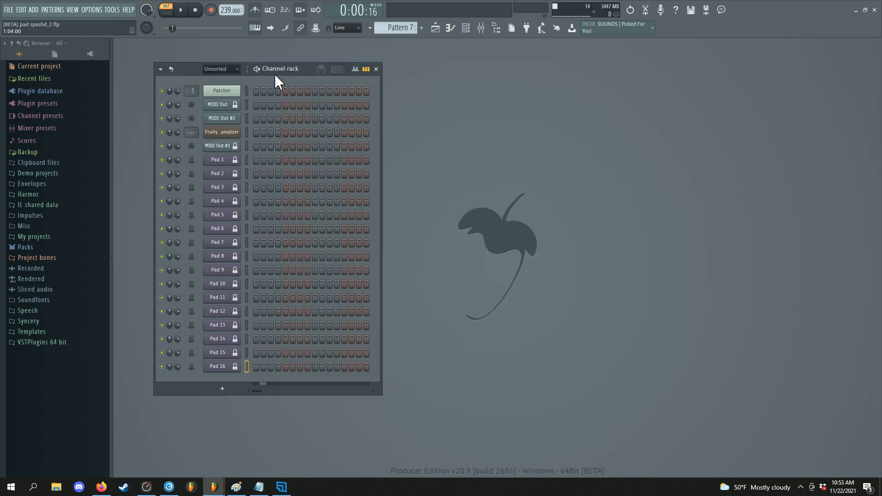
pyautogui.moveTo(311, 80); pyautogui.dragTo(358, 98)
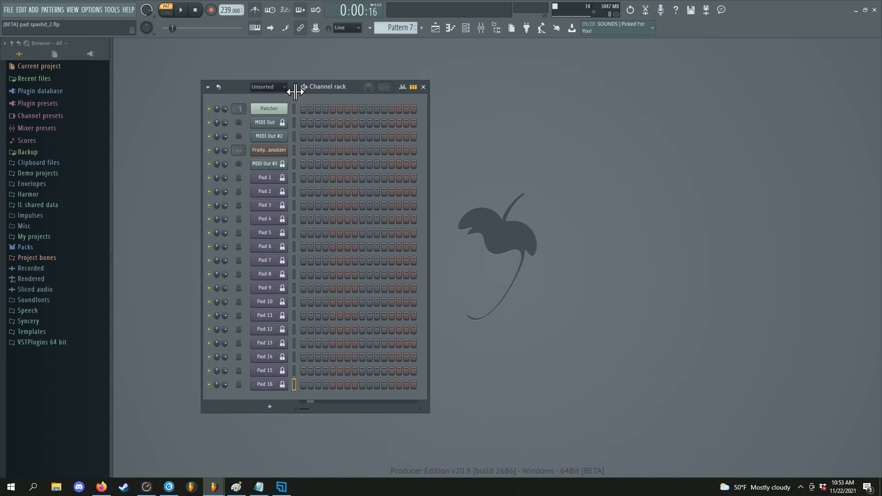
# Open the Patcher channel with its map enlarged and inspect the nested ride patch.
pyautogui.click(271, 111)
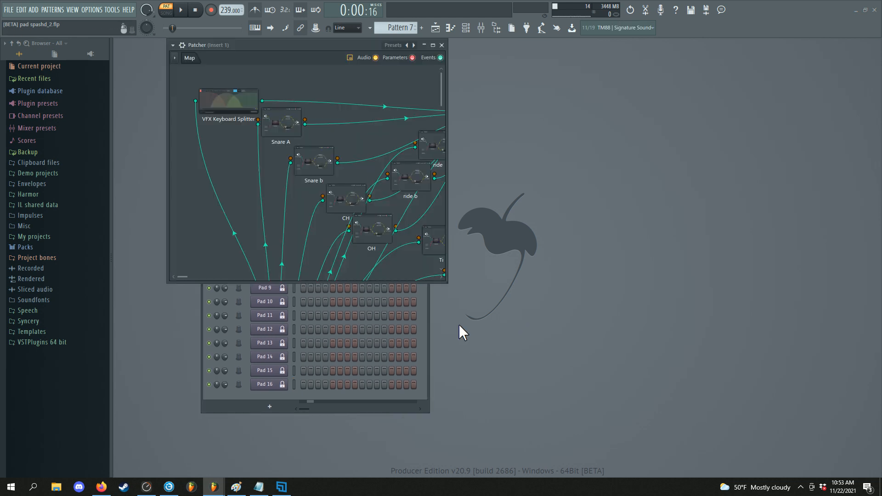
pyautogui.moveTo(444, 280); pyautogui.dragTo(746, 435)
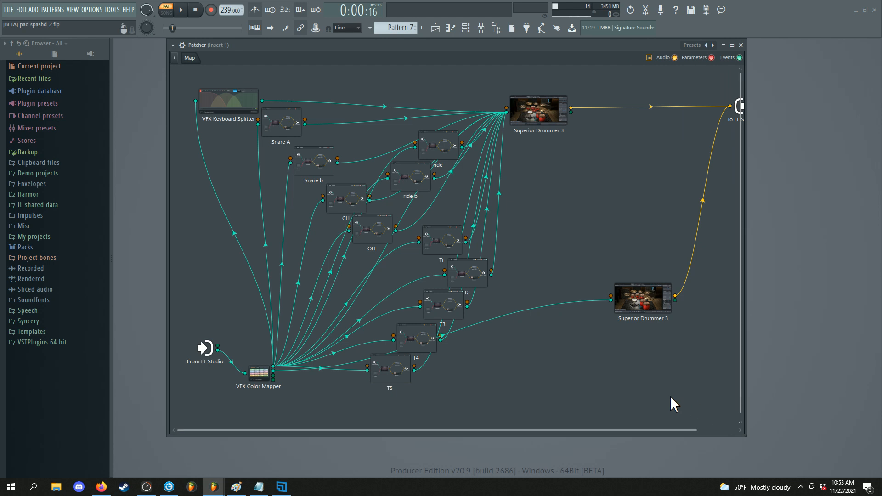
pyautogui.scroll(3, 543, 363)
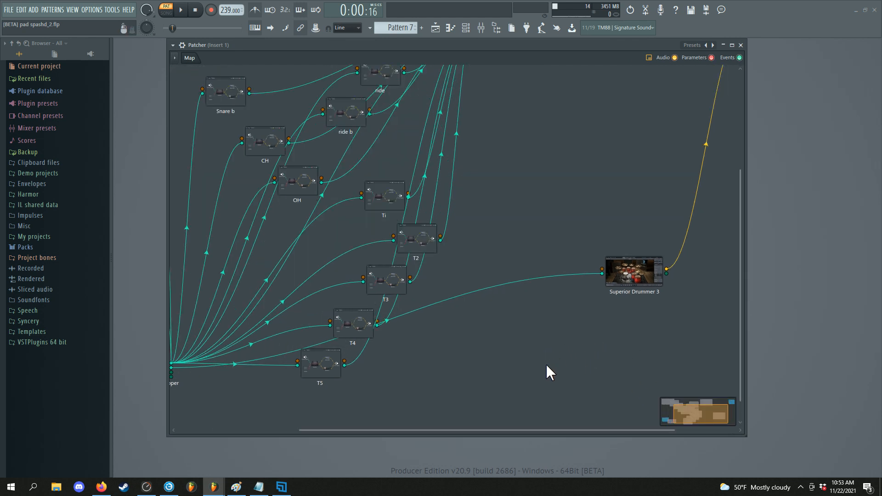
pyautogui.moveTo(686, 409)
pyautogui.mouseDown()
pyautogui.moveTo(686, 421)
pyautogui.moveTo(673, 406)
pyautogui.moveTo(694, 397)
pyautogui.moveTo(679, 403)
pyautogui.mouseUp()
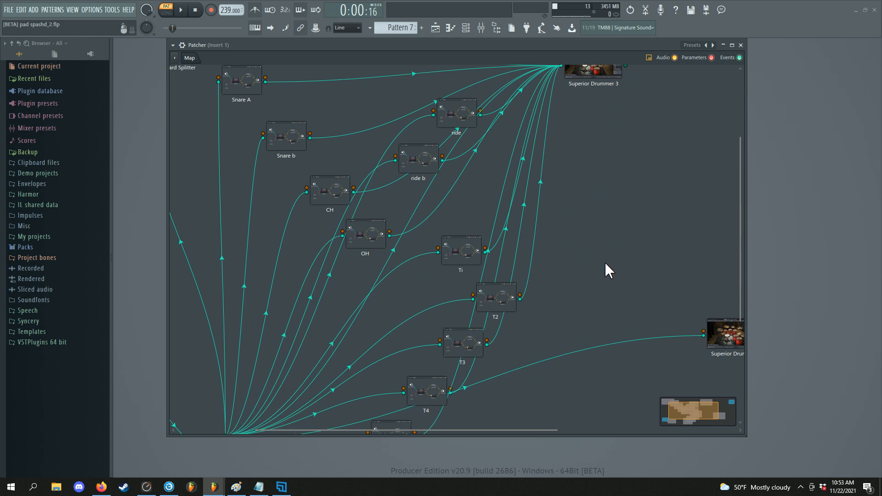
pyautogui.doubleClick(454, 110)
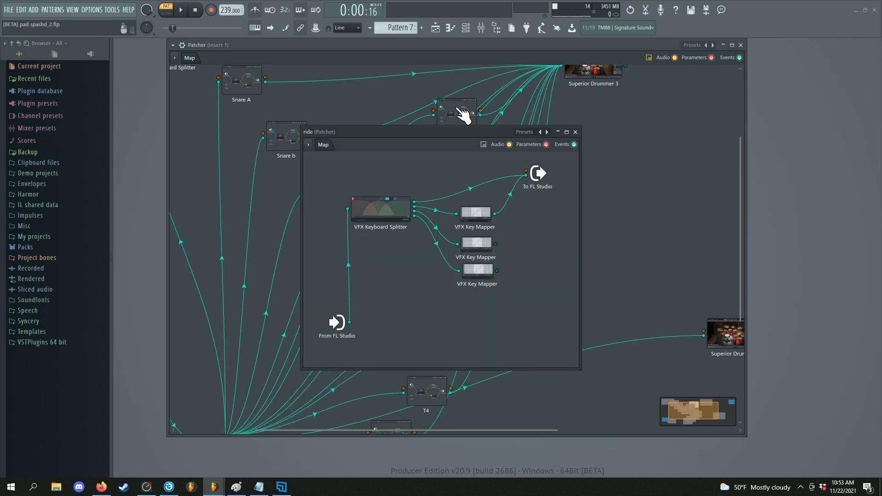
pyautogui.click(575, 131)
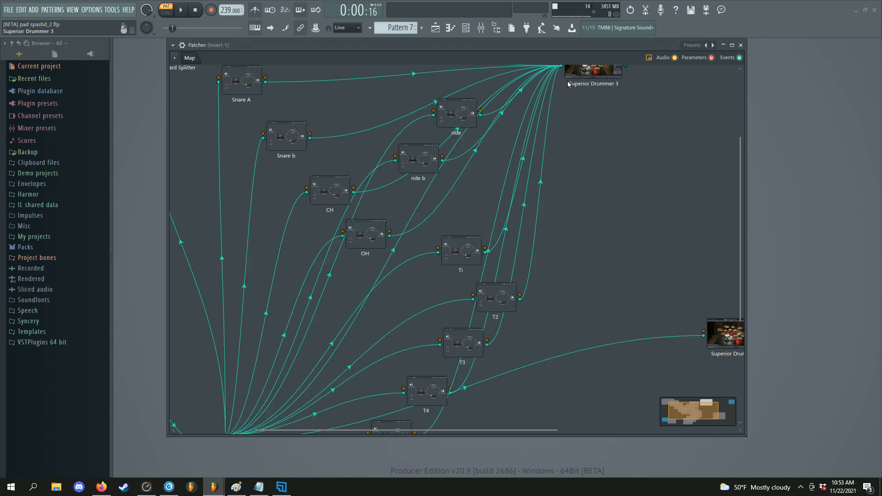
# In the Superior Drummer 3 fed by the drum sub-patches, inspect the snare's articulations with Rimshot selected, and close Patcher.
pyautogui.doubleClick(586, 73)
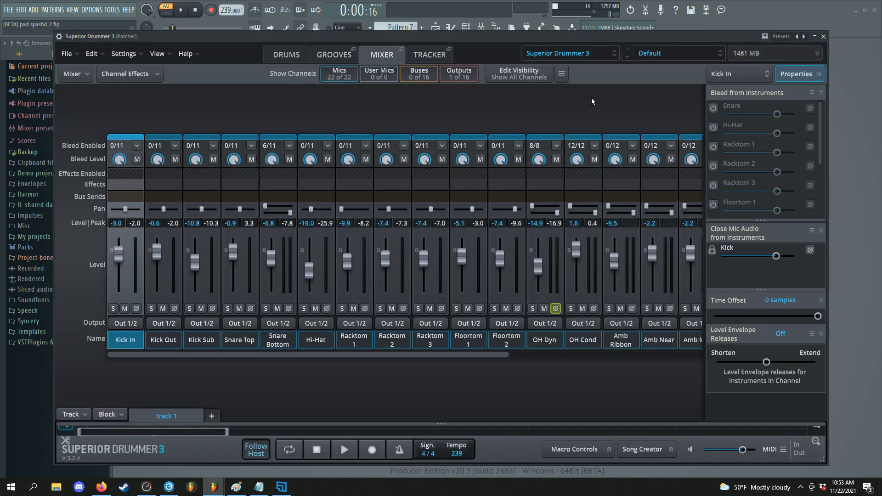
pyautogui.click(281, 54)
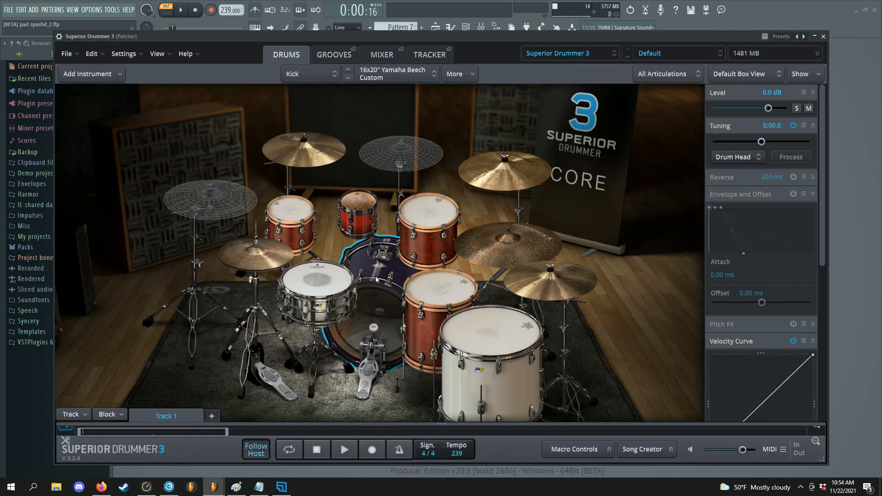
pyautogui.click(322, 283)
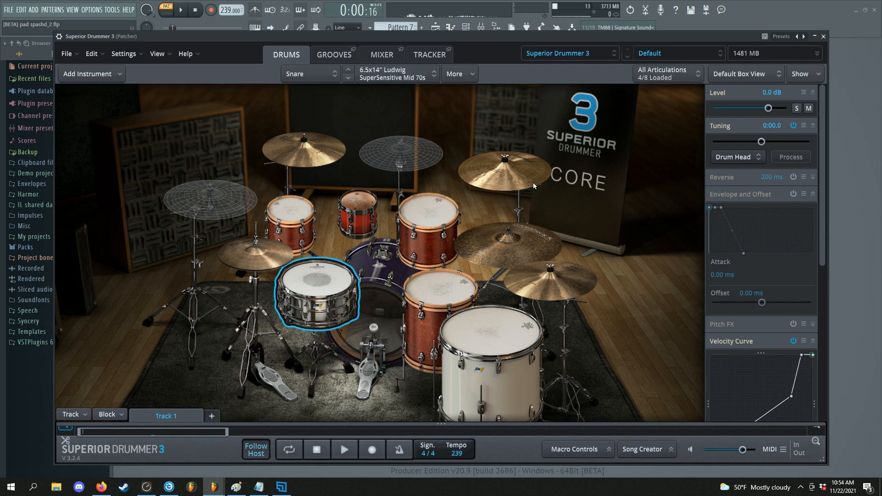
pyautogui.click(650, 78)
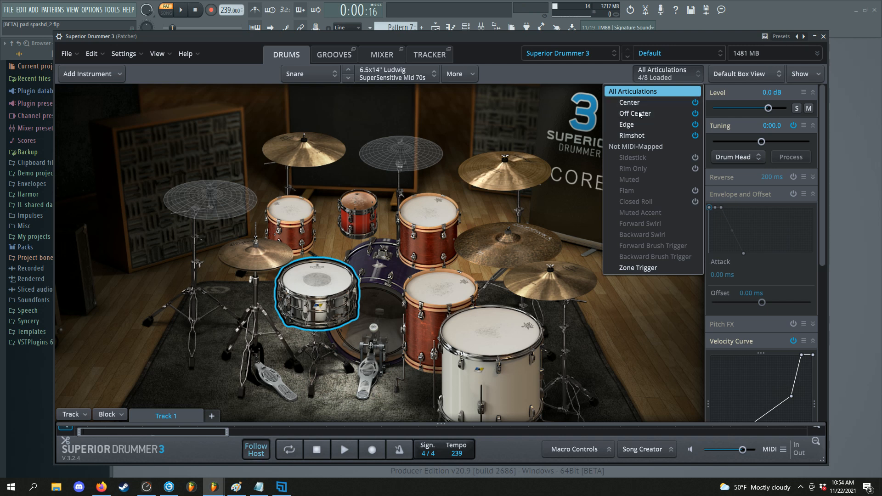
pyautogui.click(643, 136)
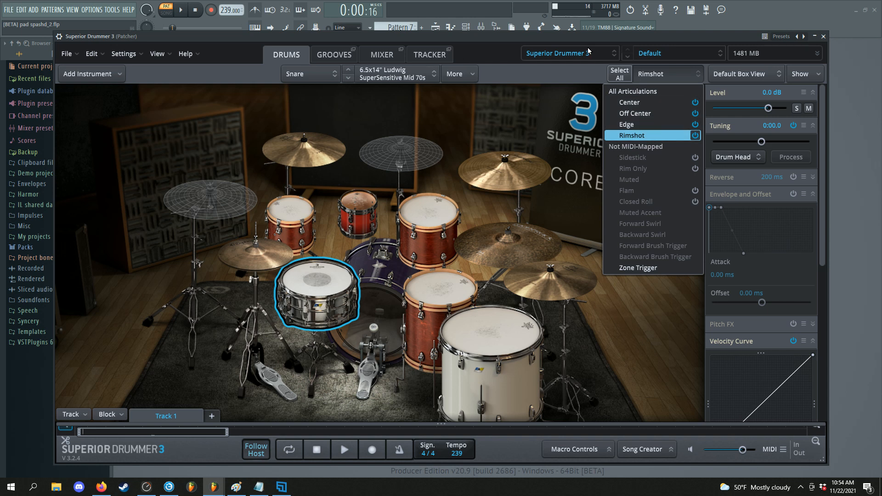
pyautogui.click(823, 36)
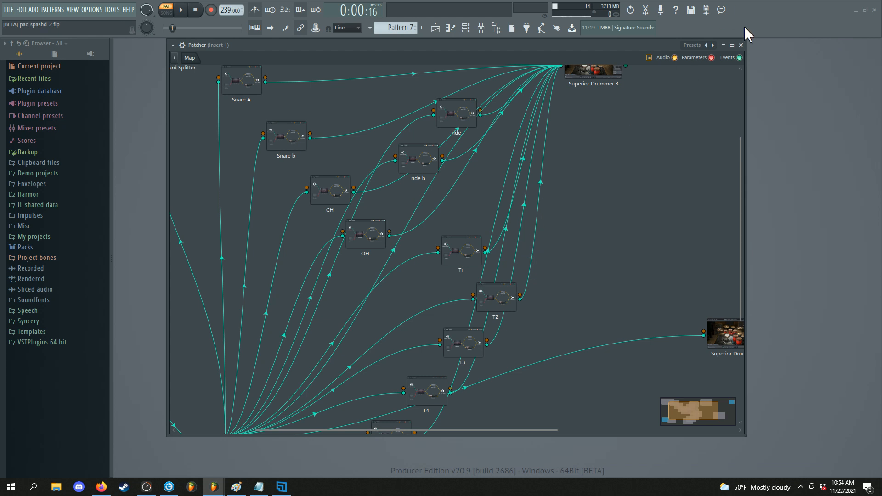
pyautogui.click(740, 45)
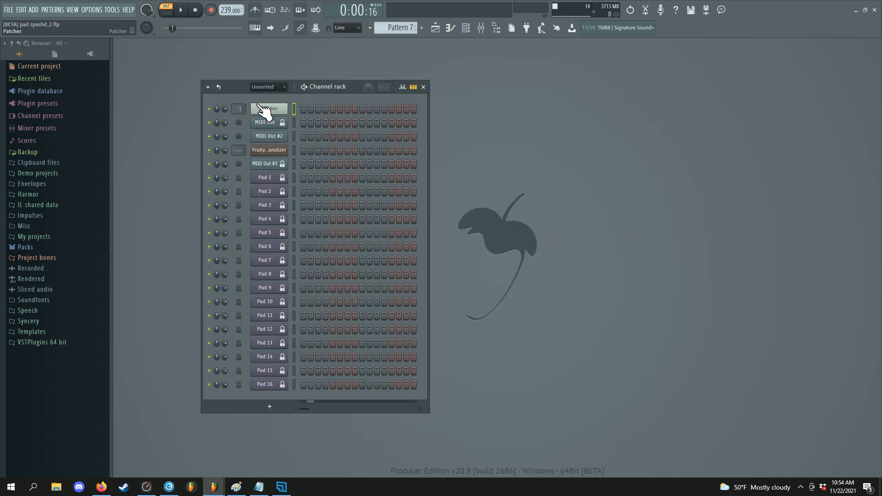
pyautogui.click(471, 29)
pyautogui.click(481, 29)
pyautogui.click(480, 29)
pyautogui.click(451, 28)
pyautogui.click(466, 29)
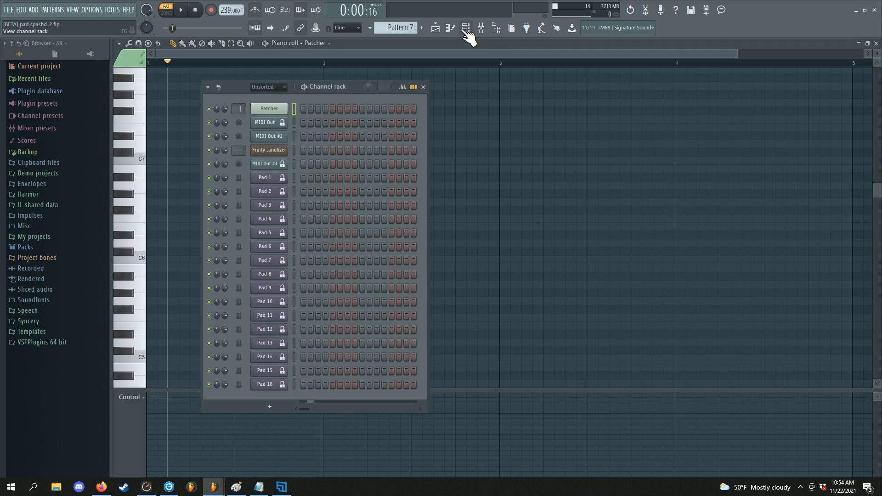
pyautogui.click(876, 43)
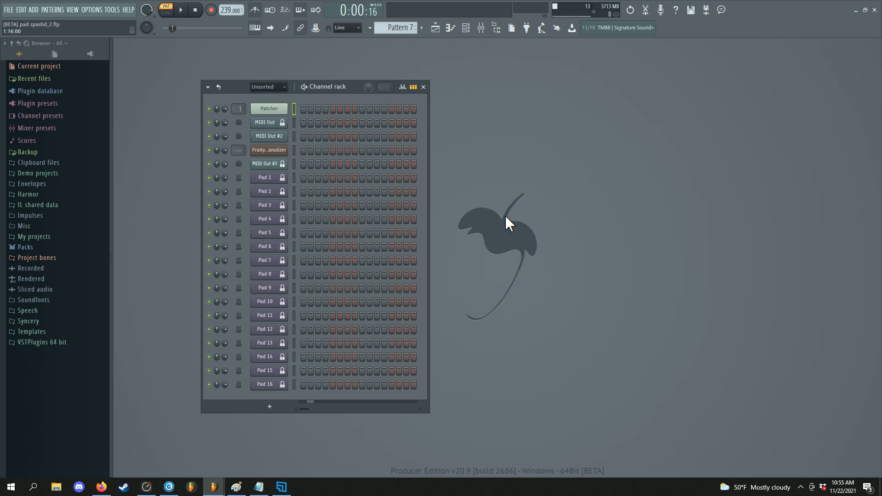
# Open the Pad 1 and Pad 2 envelope controllers and examine the key range assigned to each.
pyautogui.click(265, 178)
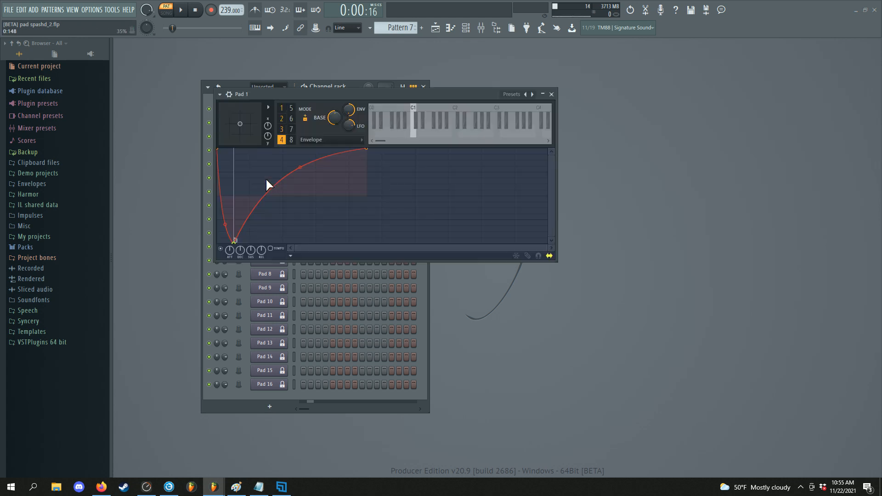
pyautogui.moveTo(434, 94); pyautogui.dragTo(642, 95)
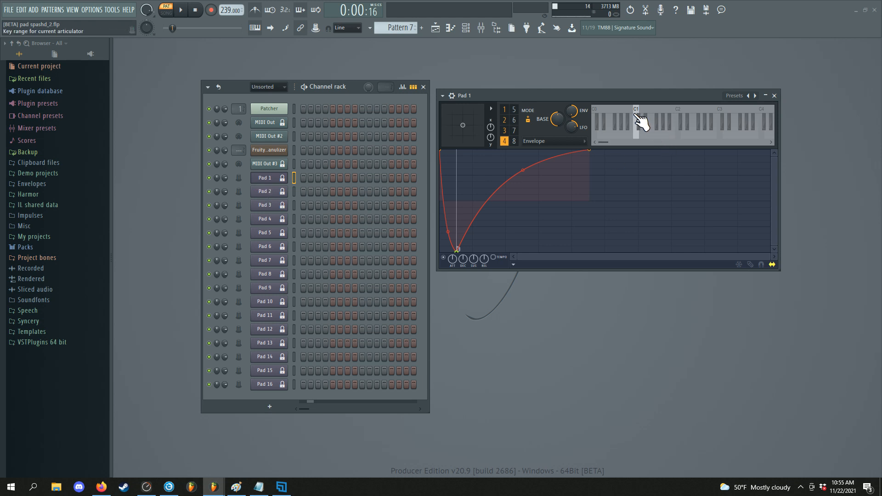
pyautogui.click(265, 196)
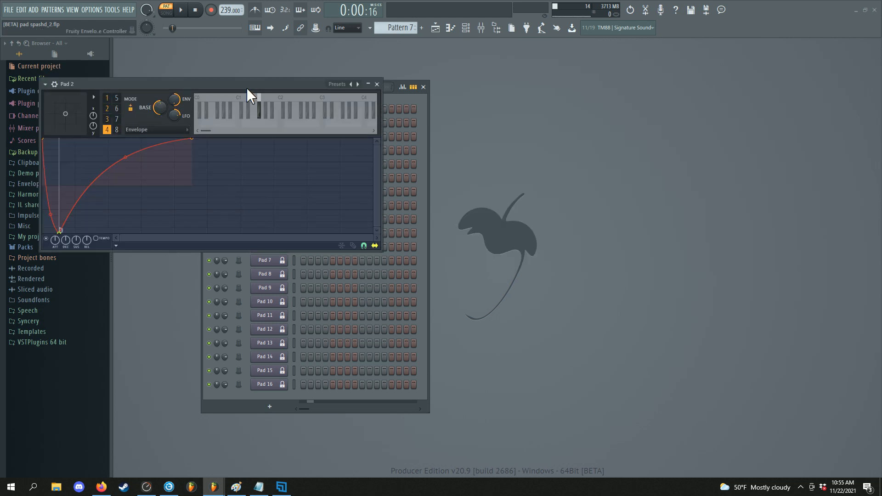
pyautogui.moveTo(248, 83); pyautogui.dragTo(351, 119)
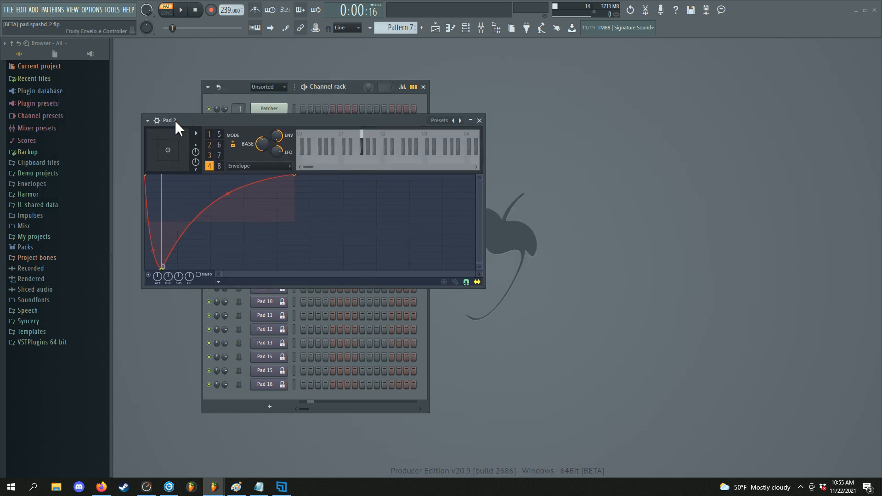
# Review the internal controllers available for linking Pad 2's Base knob, and display Pad 2's articulator 1.
pyautogui.rightClick(261, 143)
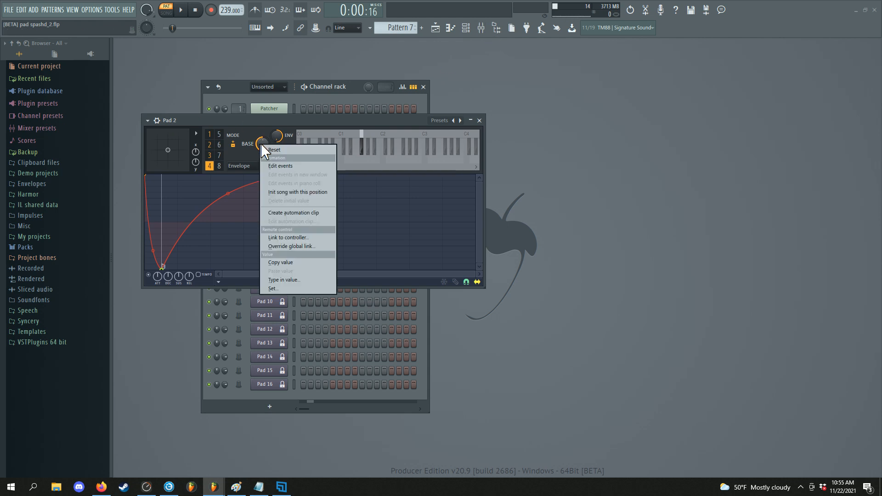
pyautogui.click(292, 237)
pyautogui.click(446, 234)
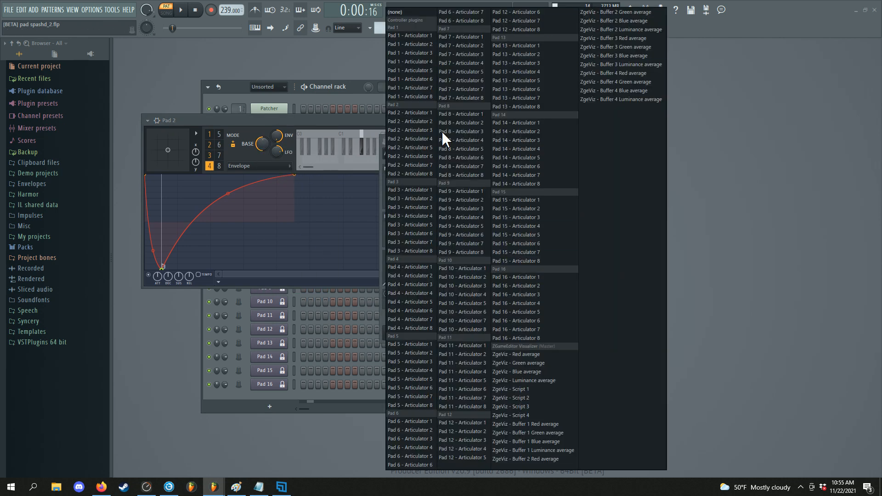
pyautogui.click(763, 147)
pyautogui.click(497, 141)
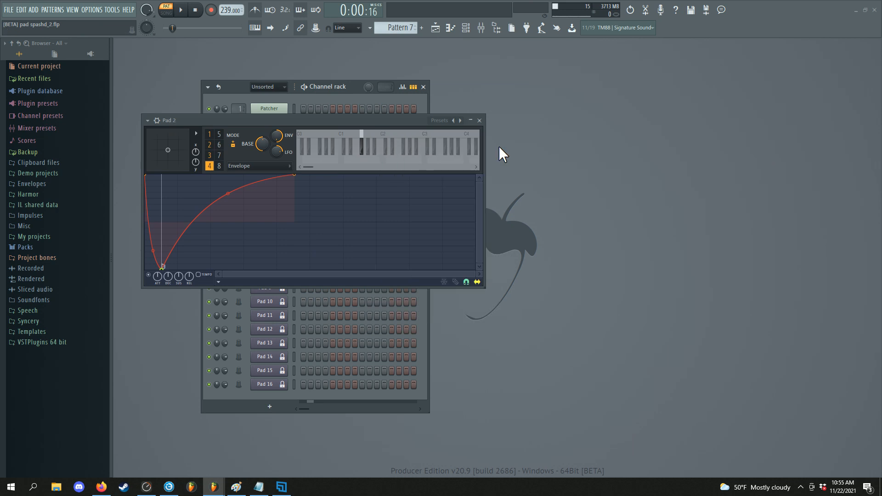
pyautogui.click(209, 134)
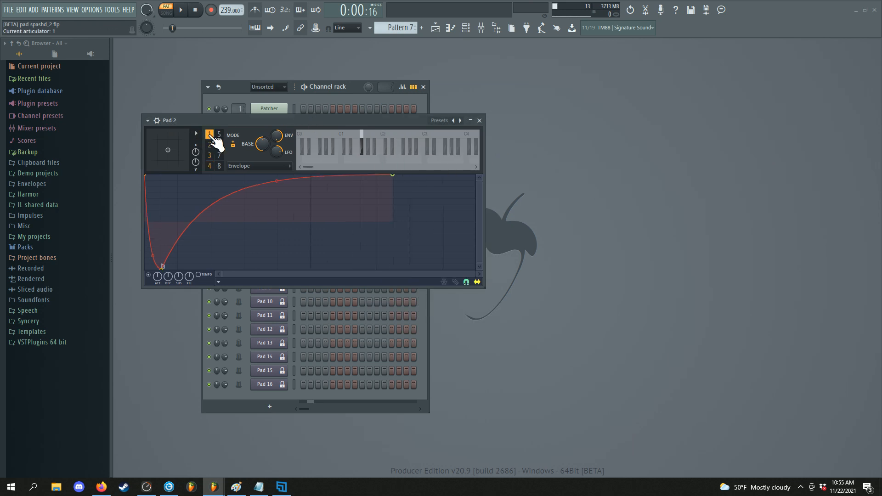
# Open the ZGameEditor Visualizer effect on the Master mixer track and bring its layer window to the front.
pyautogui.click(482, 29)
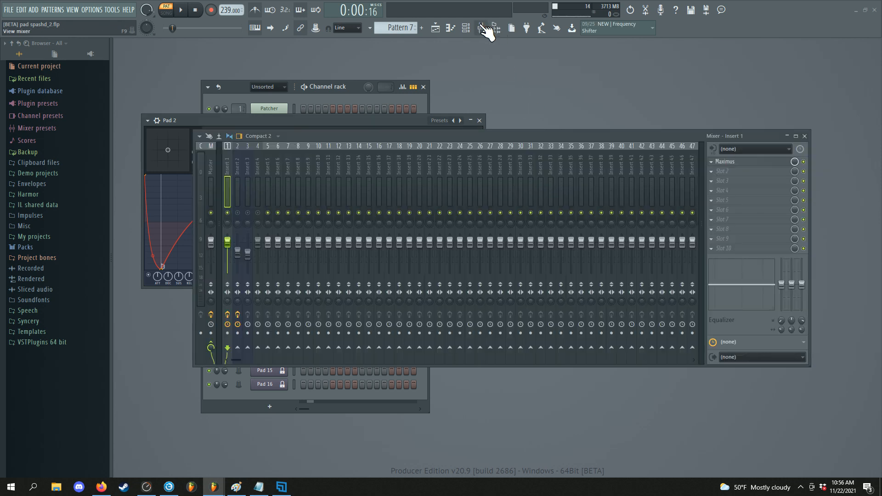
pyautogui.click(212, 156)
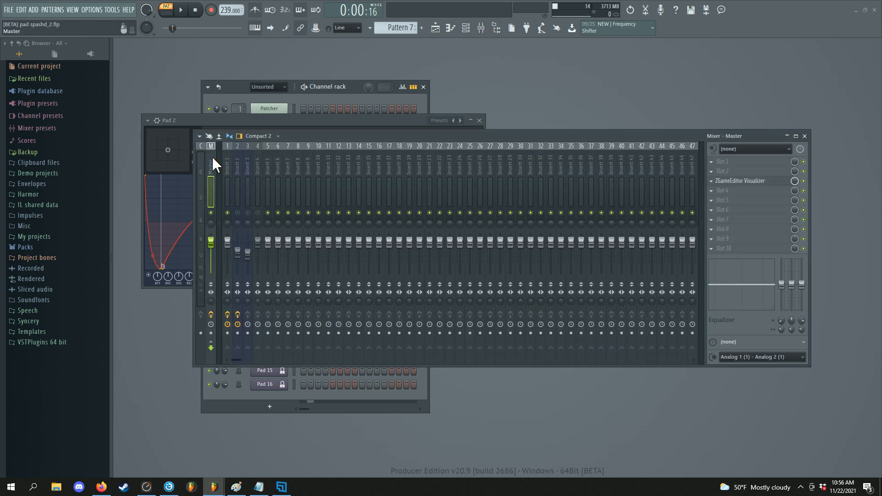
pyautogui.click(741, 181)
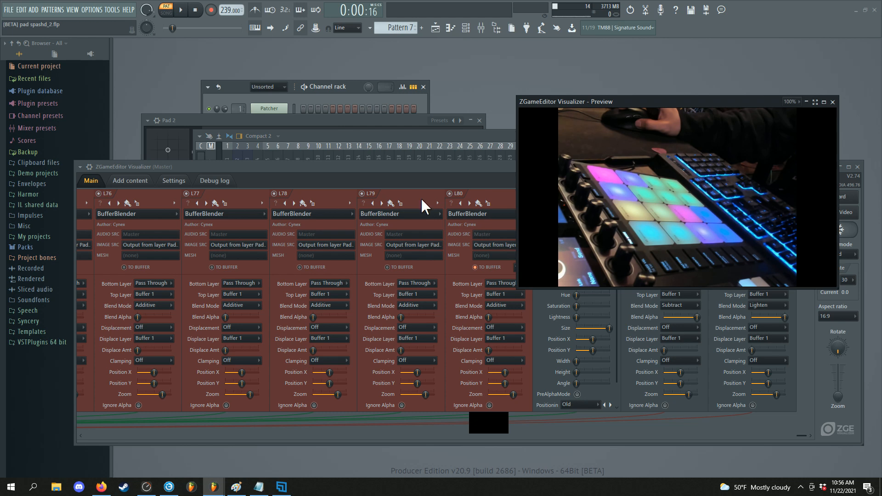
pyautogui.moveTo(338, 167)
pyautogui.mouseDown()
pyautogui.moveTo(366, 156)
pyautogui.moveTo(339, 154)
pyautogui.mouseUp()
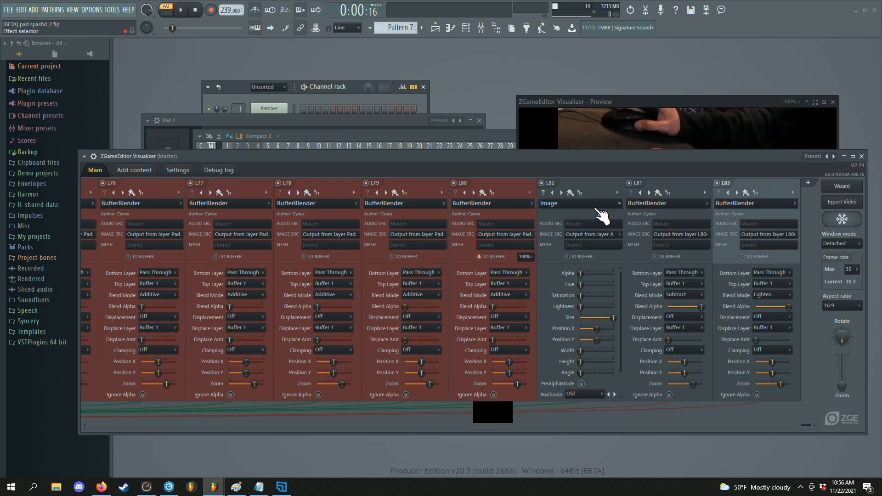
# Move the visualizer window clear of the pads in the preview, and switch layer L83 off and on to compare the result.
pyautogui.moveTo(569, 153); pyautogui.dragTo(539, 237)
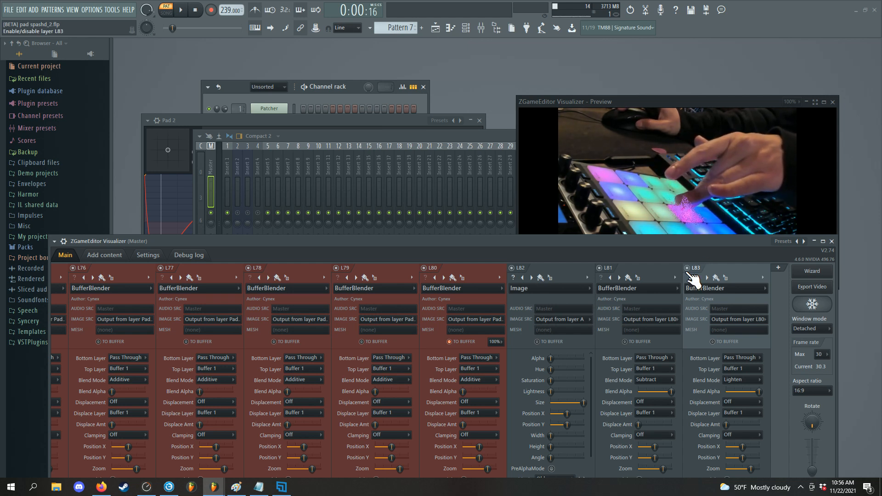
pyautogui.click(687, 268)
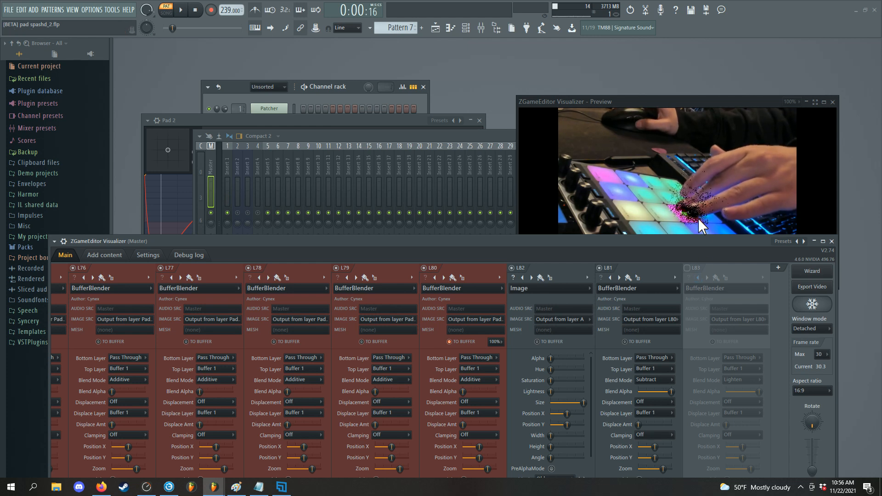
pyautogui.click(686, 268)
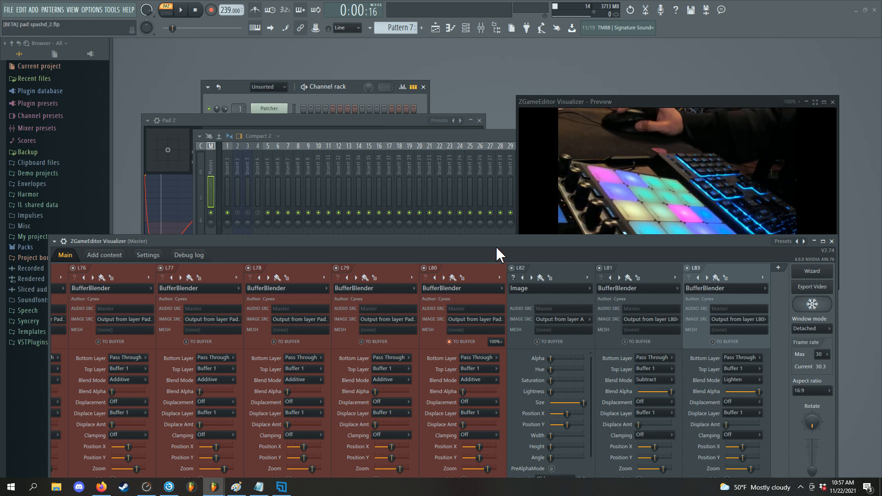
# Move the visualizer window aside to check the live preview, and examine the BufferBlender layers from L65 onward.
pyautogui.moveTo(496, 243); pyautogui.dragTo(504, 161)
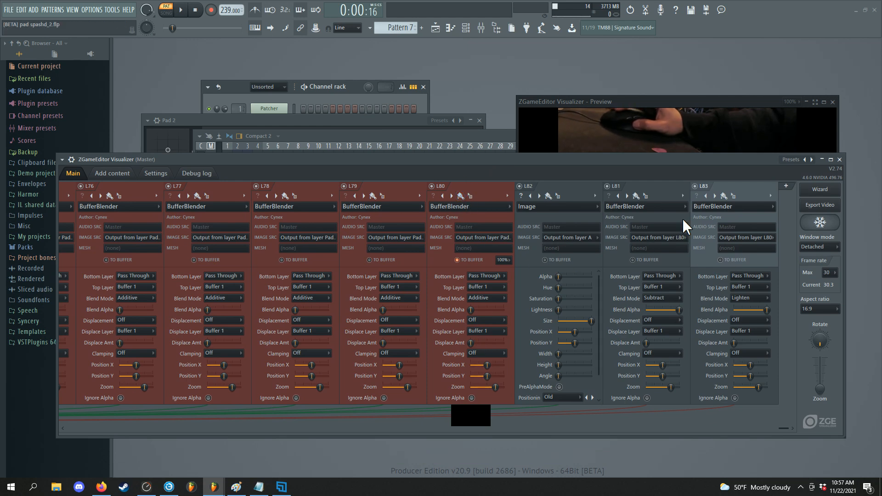
pyautogui.moveTo(633, 162); pyautogui.dragTo(645, 325)
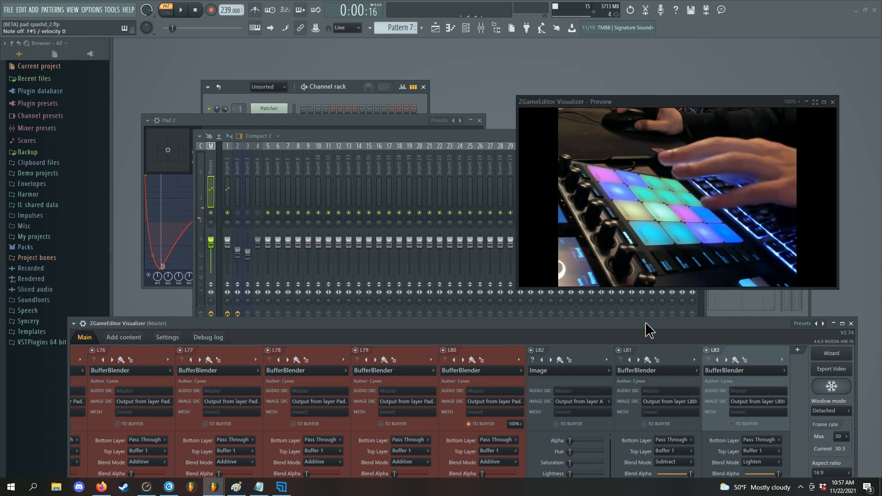
pyautogui.moveTo(645, 323); pyautogui.dragTo(676, 142)
pyautogui.moveTo(823, 412); pyautogui.dragTo(716, 399)
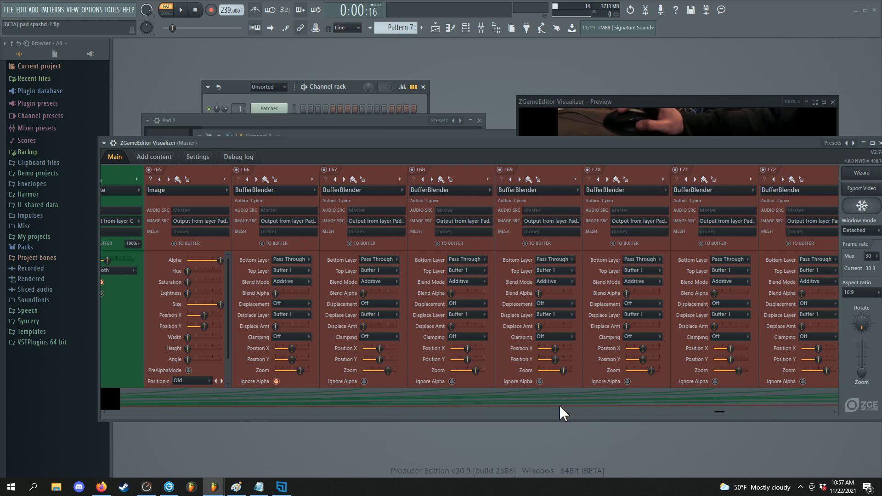
pyautogui.moveTo(718, 416); pyautogui.dragTo(722, 413)
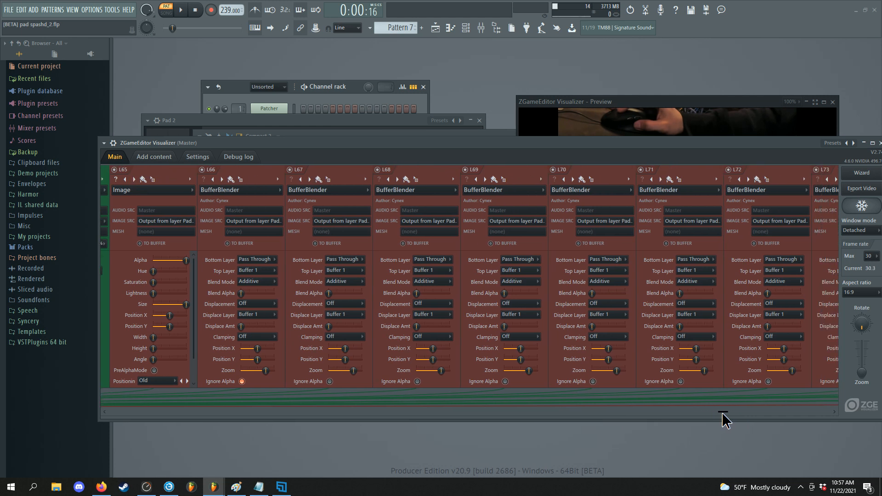
pyautogui.moveTo(722, 412); pyautogui.dragTo(736, 413)
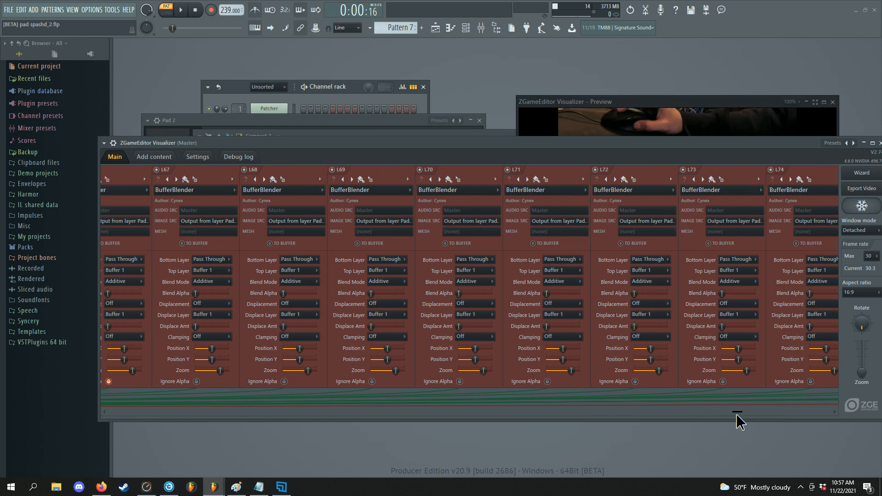
pyautogui.moveTo(735, 413); pyautogui.dragTo(723, 412)
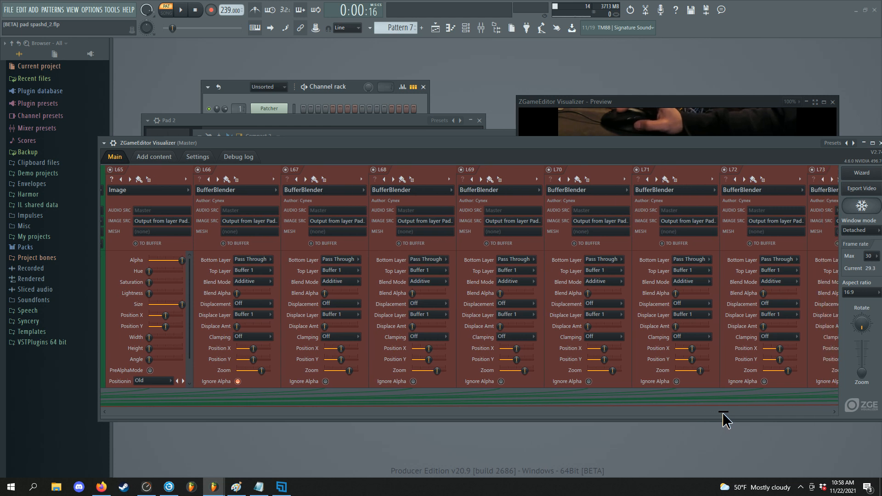
pyautogui.moveTo(723, 412); pyautogui.dragTo(720, 413)
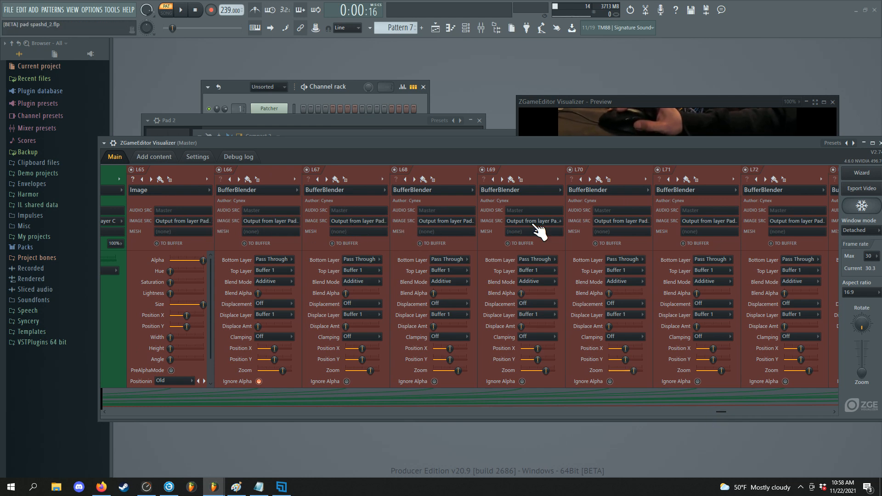
# Review the image sources available to layer L69, and examine the layer groups for Pads 14, 15 and 16.
pyautogui.click(528, 221)
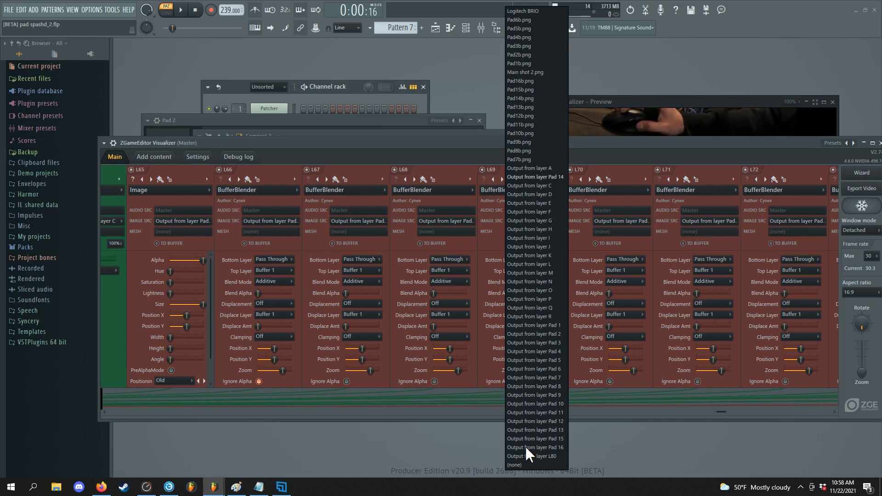
pyautogui.click(437, 147)
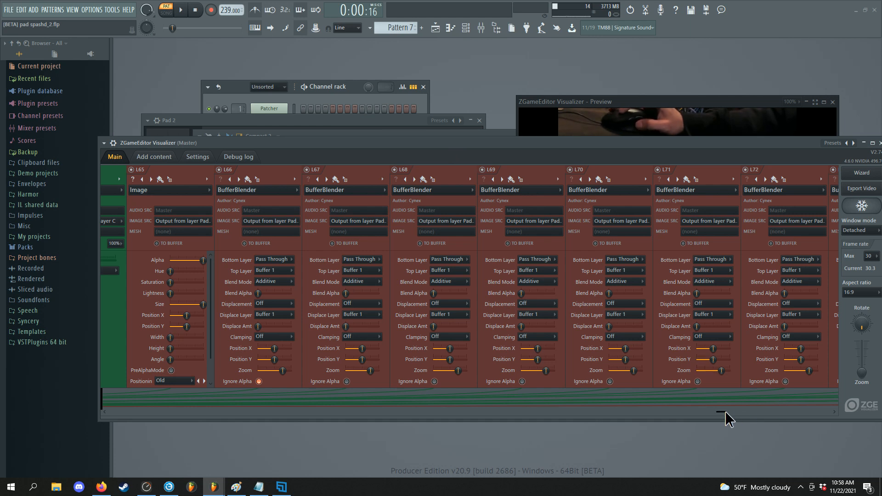
pyautogui.moveTo(725, 411); pyautogui.dragTo(645, 407)
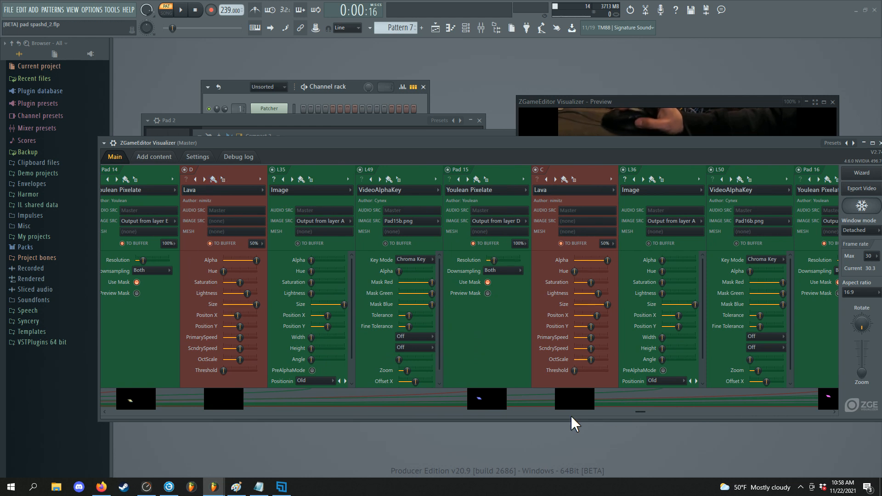
pyautogui.moveTo(641, 412); pyautogui.dragTo(671, 414)
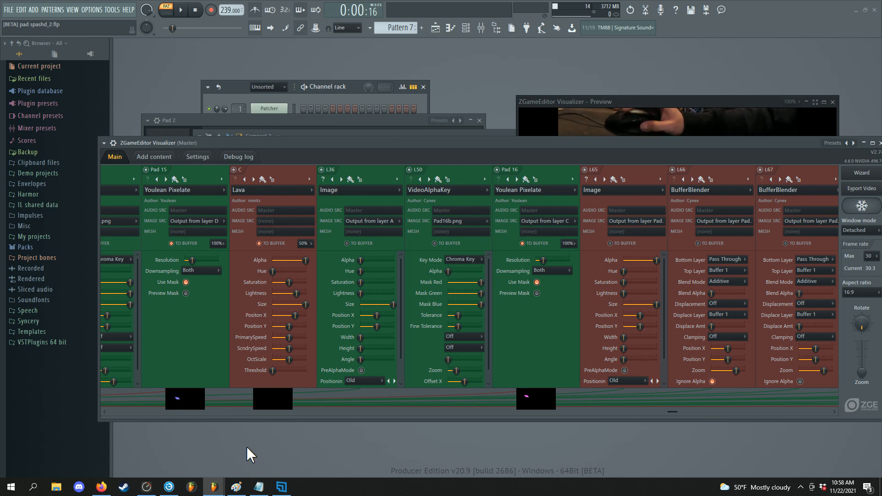
# Switch to Paint and undo the black masking in Pad16b.png until the other pads are restored.
pyautogui.click(236, 487)
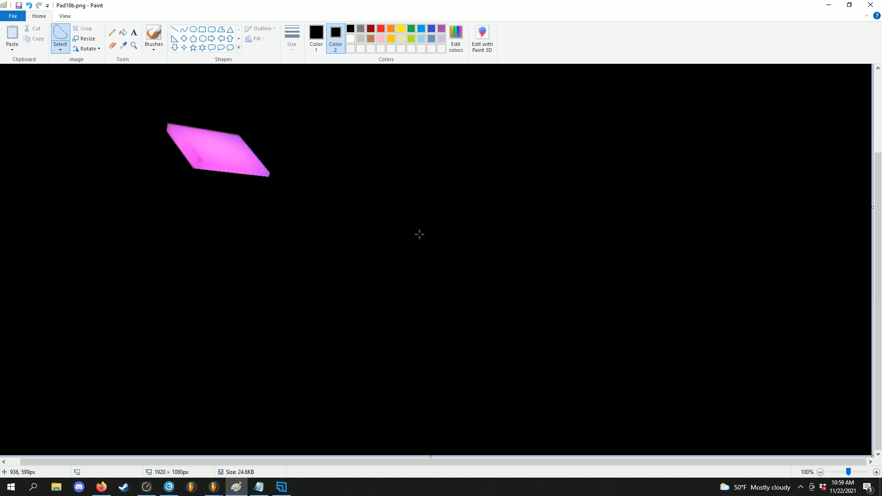
pyautogui.hotkey('ctrl', 'z')
pyautogui.hotkey('ctrl', 'z')
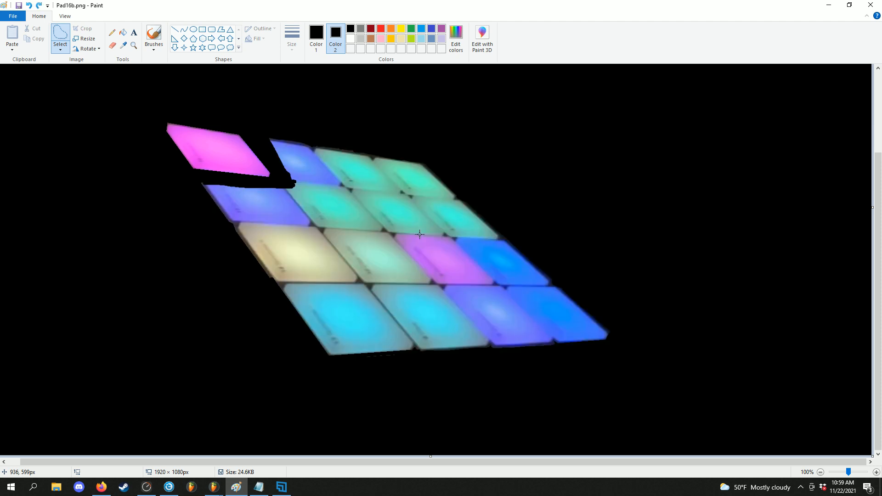
pyautogui.hotkey('ctrl', 'z')
pyautogui.hotkey('ctrl', 'z')
pyautogui.hotkey('ctrl', 'z')
pyautogui.hotkey('ctrl', 'z')
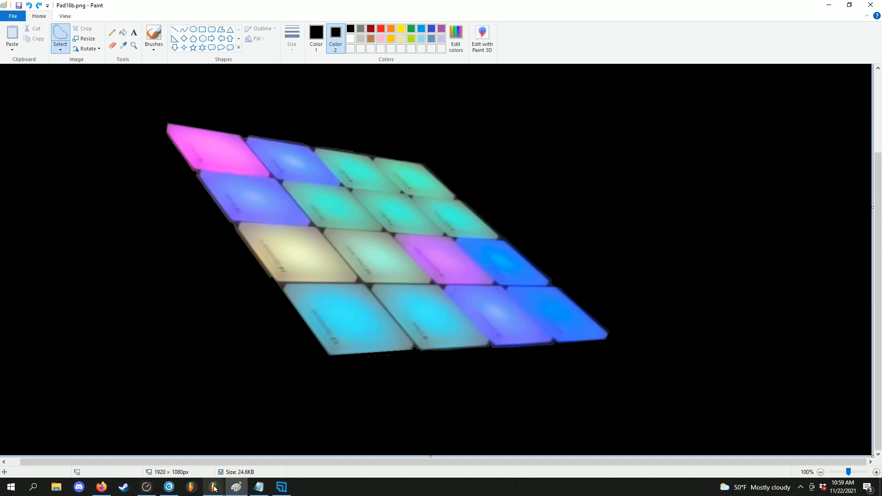
# Return to FL Studio, review the webcam and pad images loaded in the visualizer, and go back to its layers.
pyautogui.click(205, 461)
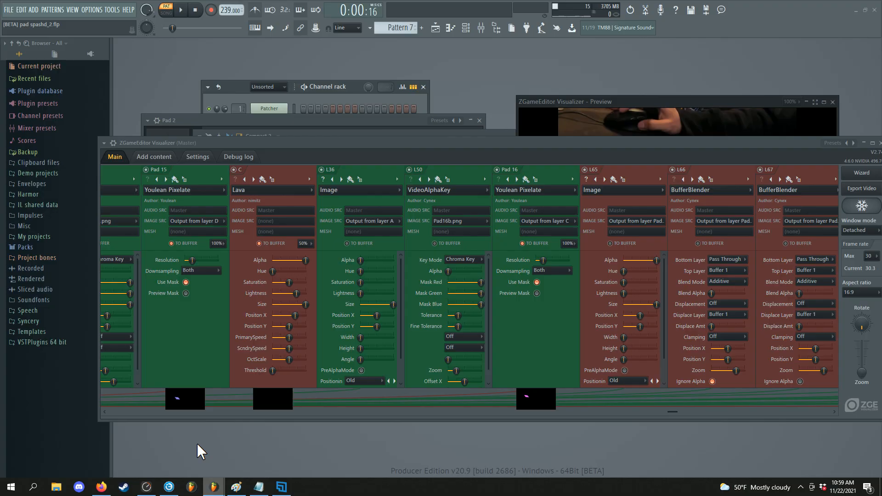
pyautogui.click(168, 159)
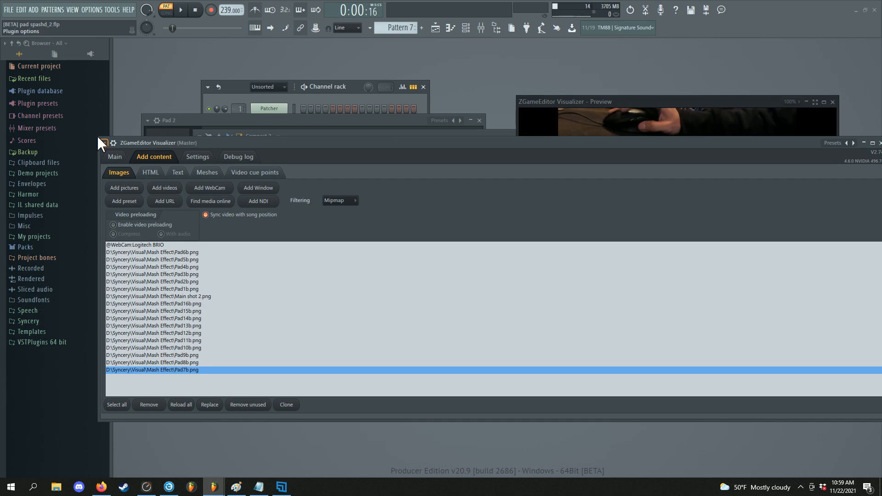
pyautogui.click(115, 157)
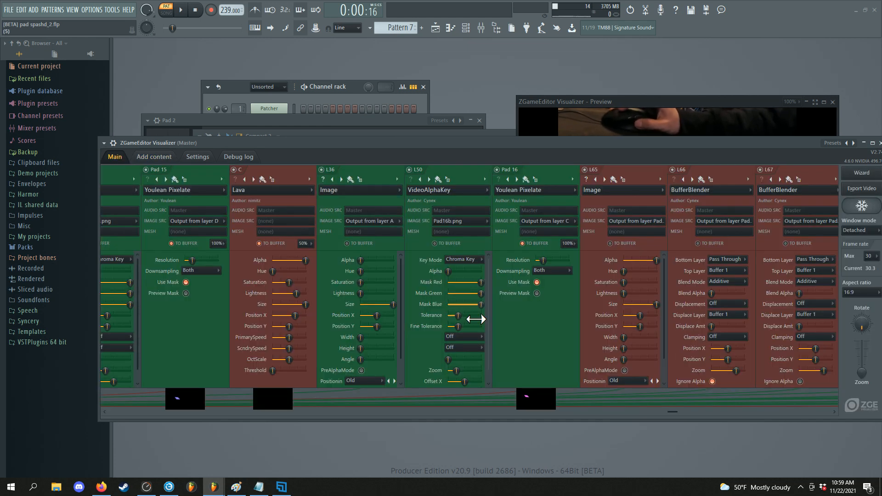
# Bring the Pad 12 and Pad 13 layers into view, and arrange the visualizer and preview windows to see both.
pyautogui.moveTo(673, 411); pyautogui.dragTo(538, 410)
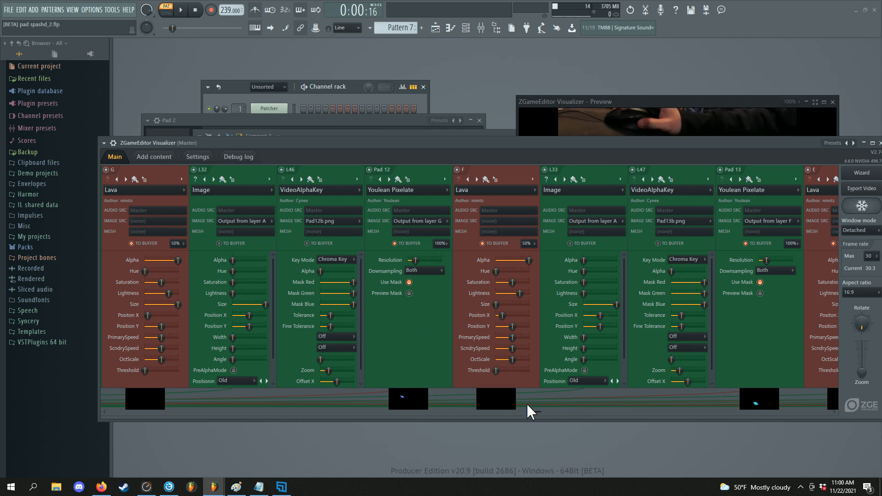
pyautogui.moveTo(536, 412); pyautogui.dragTo(555, 412)
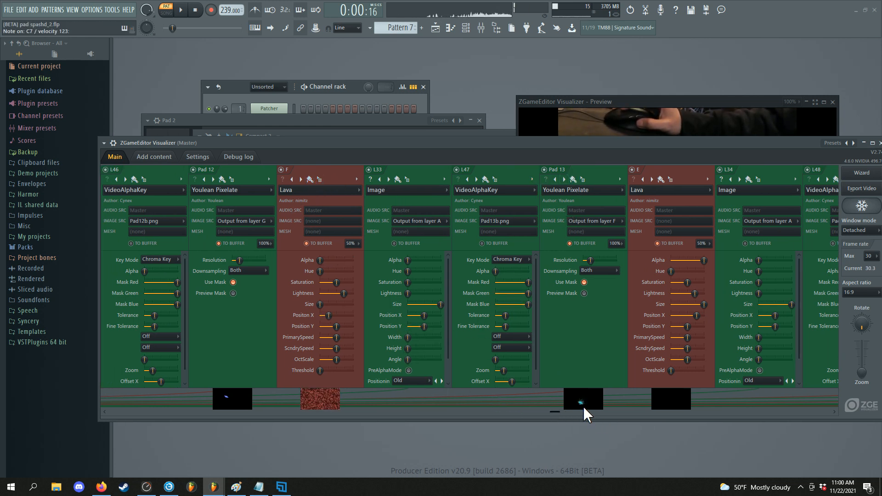
pyautogui.moveTo(611, 103); pyautogui.dragTo(632, 63)
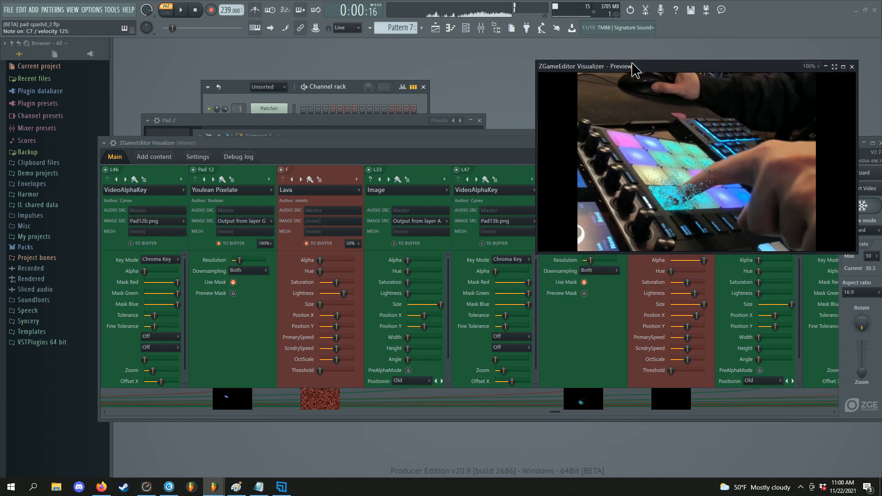
pyautogui.moveTo(448, 143); pyautogui.dragTo(419, 234)
# Raise the Resolution of Pad 13's Youlean Pixelate layer to its maximum, switching Use Mask off and on to compare.
pyautogui.moveTo(560, 352)
pyautogui.mouseDown()
pyautogui.moveTo(586, 351)
pyautogui.moveTo(569, 351)
pyautogui.mouseUp()
pyautogui.click(554, 374)
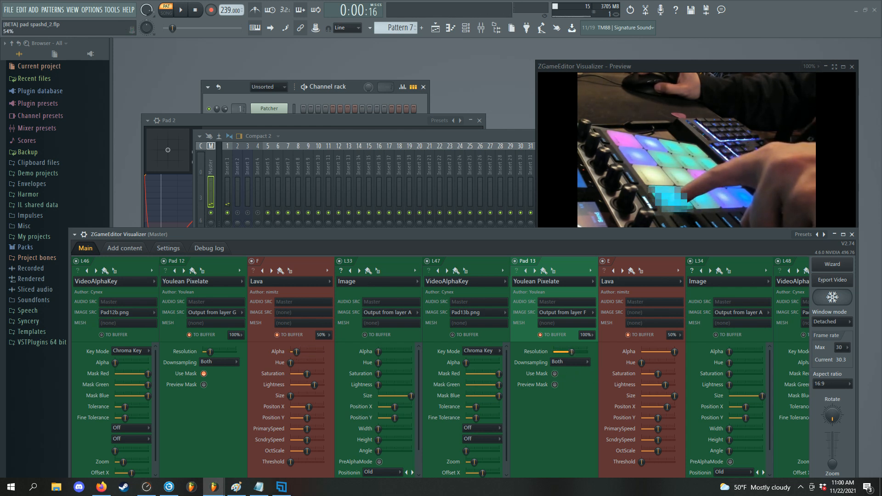
pyautogui.moveTo(569, 352); pyautogui.dragTo(572, 352)
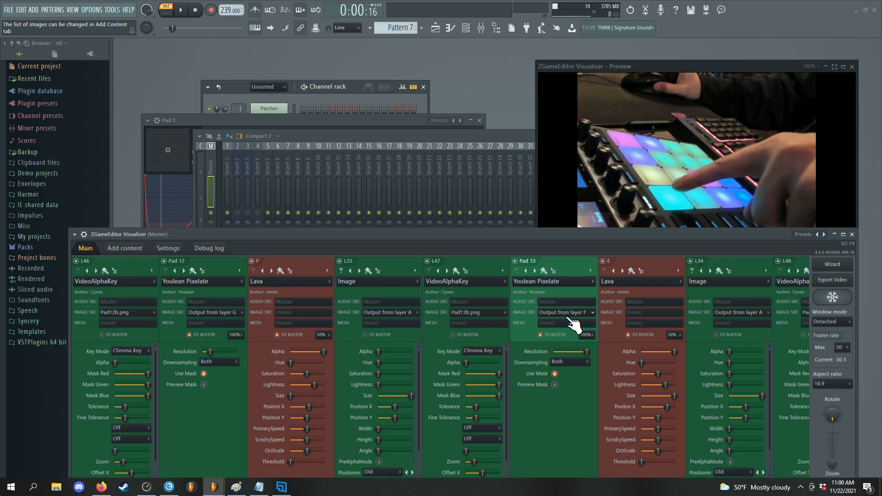
# Move the visualizer window clear of the preview, and switch Pad 13's Preview Mask on and off to inspect the mask.
pyautogui.moveTo(329, 230); pyautogui.dragTo(342, 267)
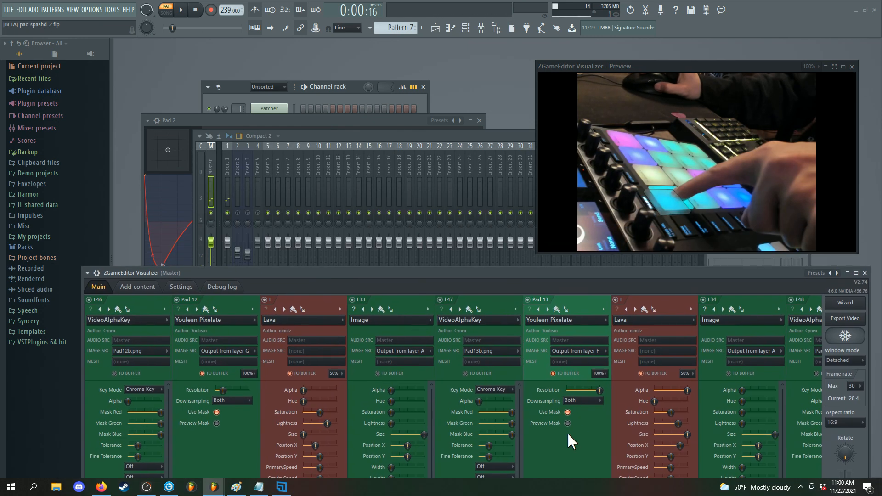
pyautogui.click(568, 423)
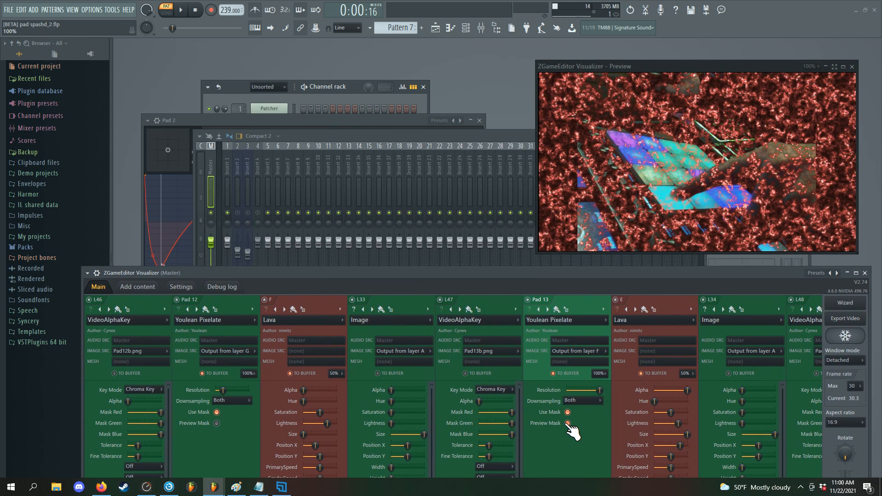
pyautogui.click(567, 423)
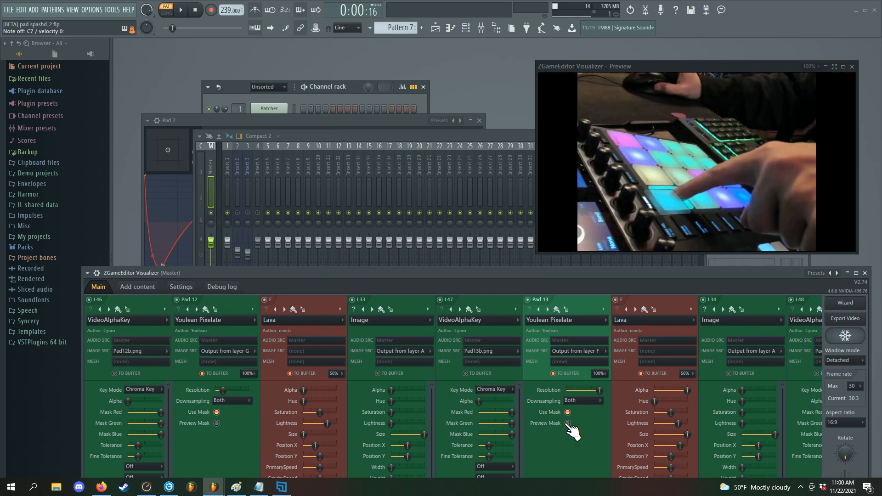
# Compare lower Resolution settings on Pad 13, including the minimum, recheck Preview Mask, and leave Resolution slightly above the minimum.
pyautogui.moveTo(588, 390); pyautogui.dragTo(574, 391)
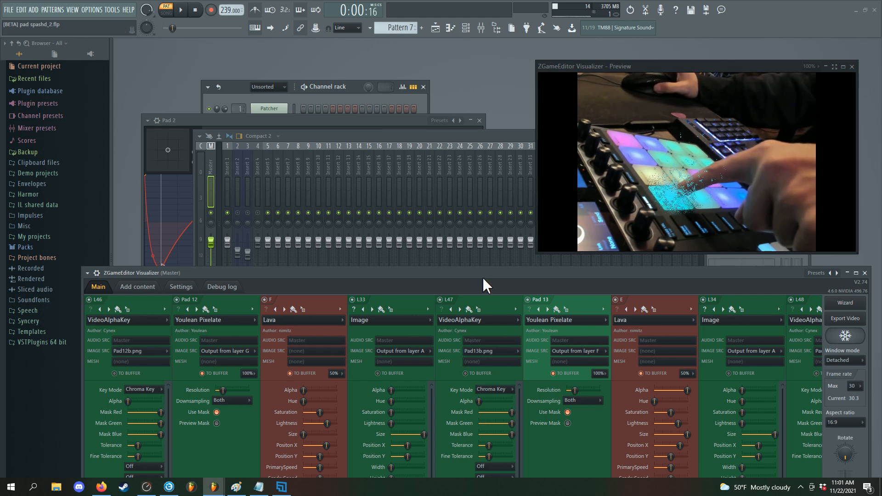
pyautogui.click(567, 423)
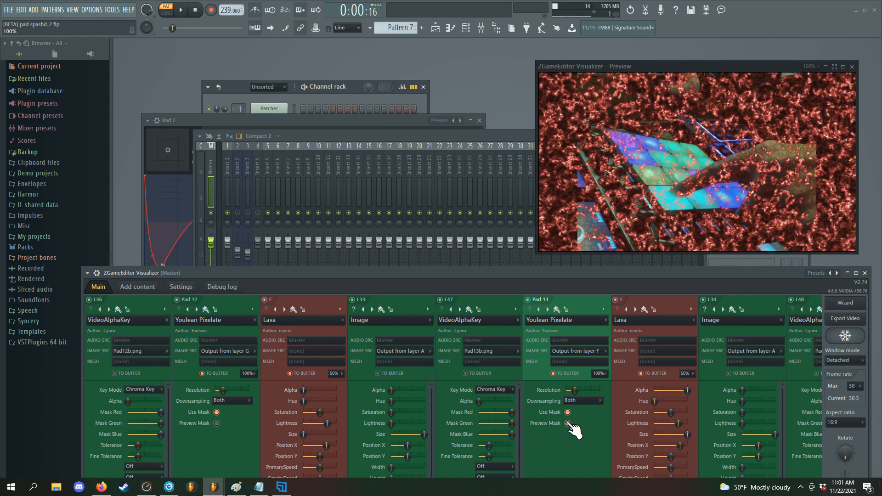
pyautogui.click(567, 423)
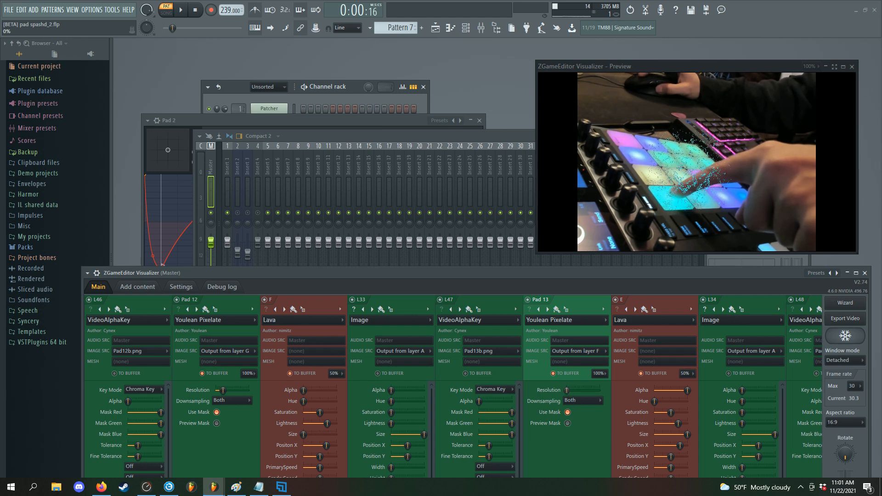
pyautogui.moveTo(574, 390)
pyautogui.mouseDown()
pyautogui.moveTo(599, 390)
pyautogui.moveTo(566, 390)
pyautogui.mouseUp()
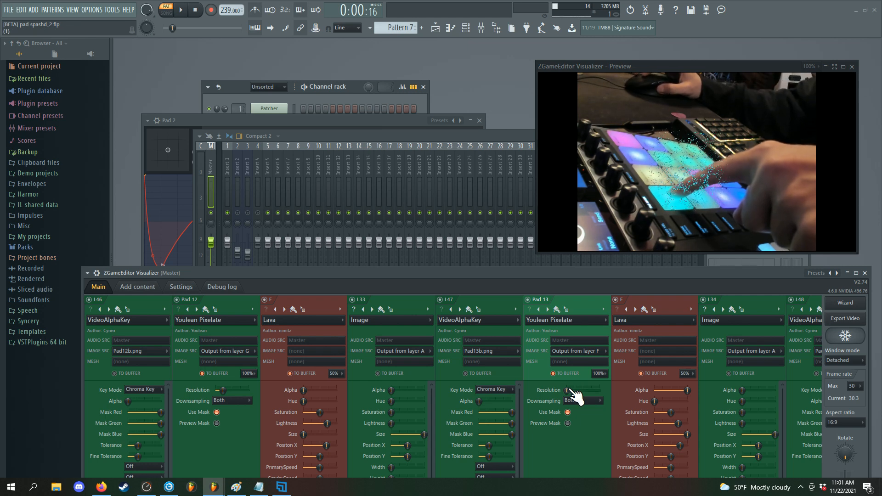
pyautogui.moveTo(567, 390)
pyautogui.mouseDown()
pyautogui.moveTo(590, 390)
pyautogui.moveTo(573, 390)
pyautogui.mouseUp()
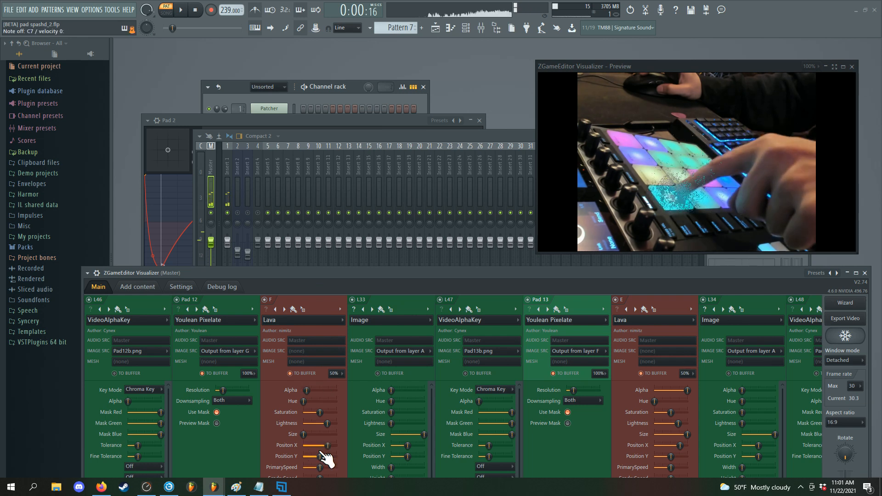
# Reset the song position by stopping playback, and set the Alpha of the Lava effect on layer F to its maximum.
pyautogui.moveTo(337, 395); pyautogui.dragTo(331, 390)
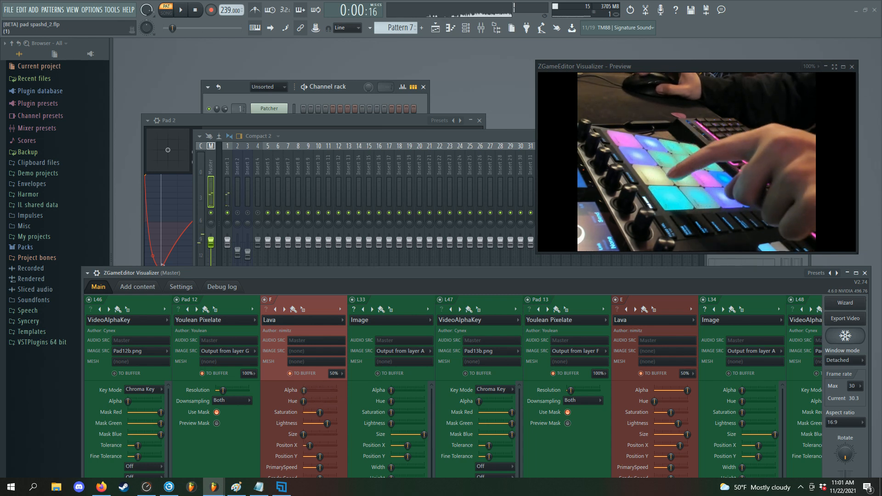
pyautogui.click(194, 10)
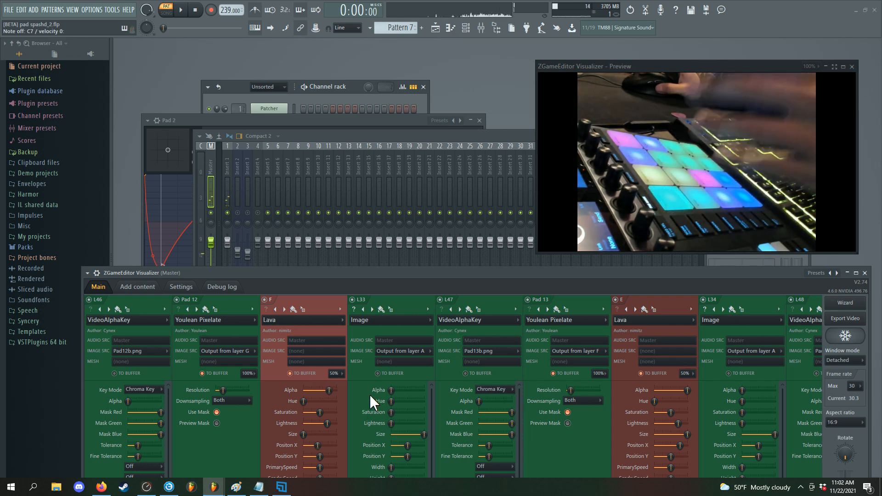
pyautogui.moveTo(333, 390); pyautogui.dragTo(336, 391)
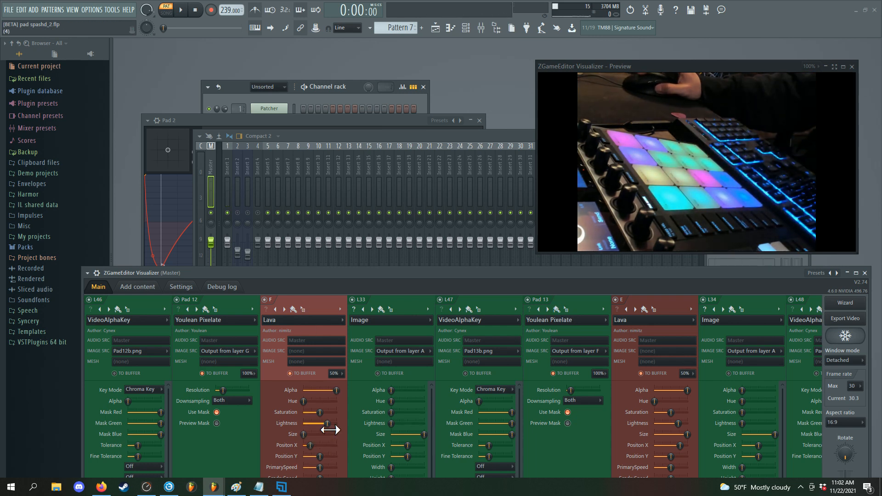
# Display the Random curve of articulator 2 in the Pad 2 envelope controller, and close the controller.
pyautogui.click(194, 123)
pyautogui.click(209, 144)
pyautogui.click(263, 173)
pyautogui.click(264, 231)
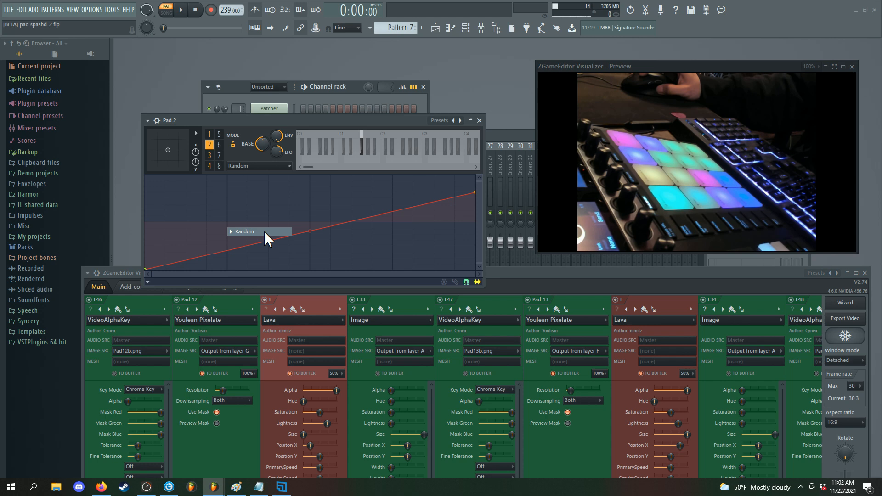
pyautogui.click(479, 121)
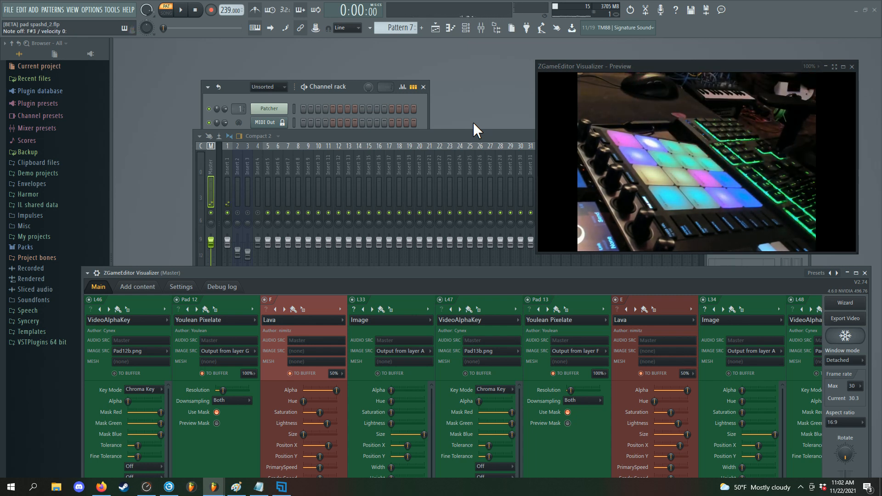
# Examine the effect layers around Pad 10 to Pad 13 and the final blending layers, and leave the preview uncovered.
pyautogui.moveTo(428, 272); pyautogui.dragTo(410, 138)
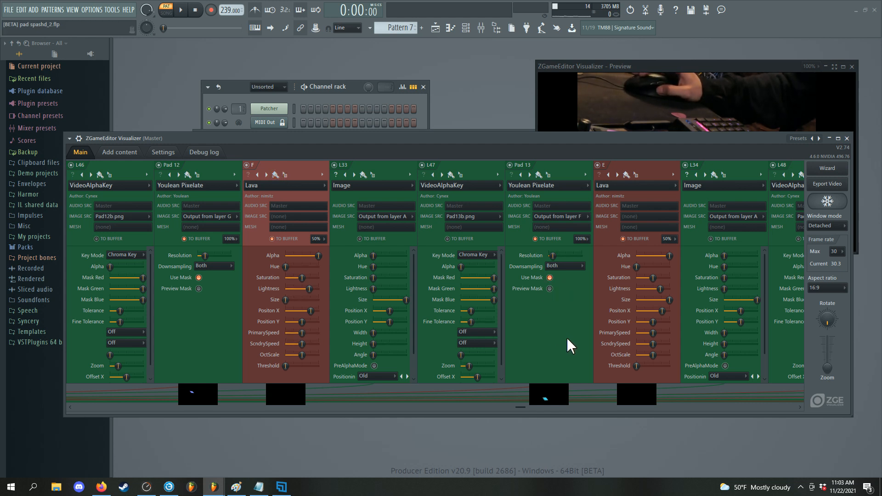
pyautogui.moveTo(516, 406); pyautogui.dragTo(425, 404)
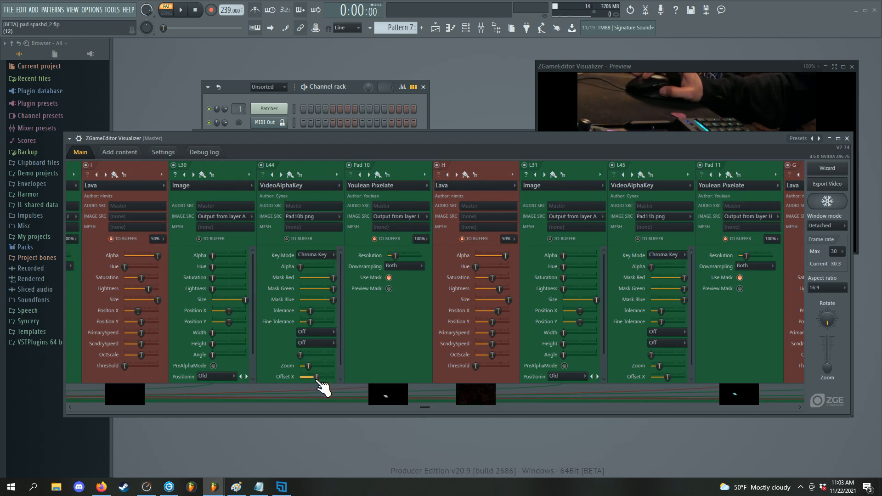
pyautogui.moveTo(427, 408); pyautogui.dragTo(806, 409)
pyautogui.moveTo(530, 142); pyautogui.dragTo(533, 256)
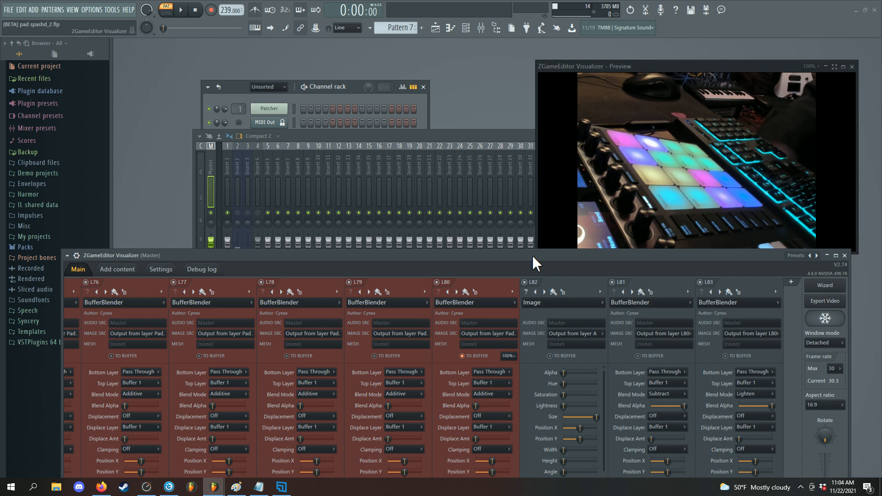
# Examine the BufferBlender layers that follow Pad 16, from L66 through L80, and the closing layers L81 to L83.
pyautogui.moveTo(532, 255); pyautogui.dragTo(532, 152)
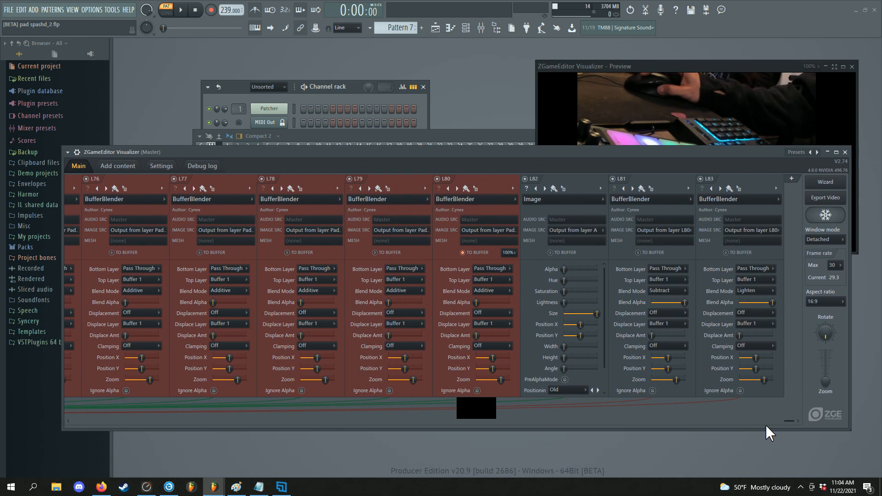
pyautogui.moveTo(785, 420); pyautogui.dragTo(659, 425)
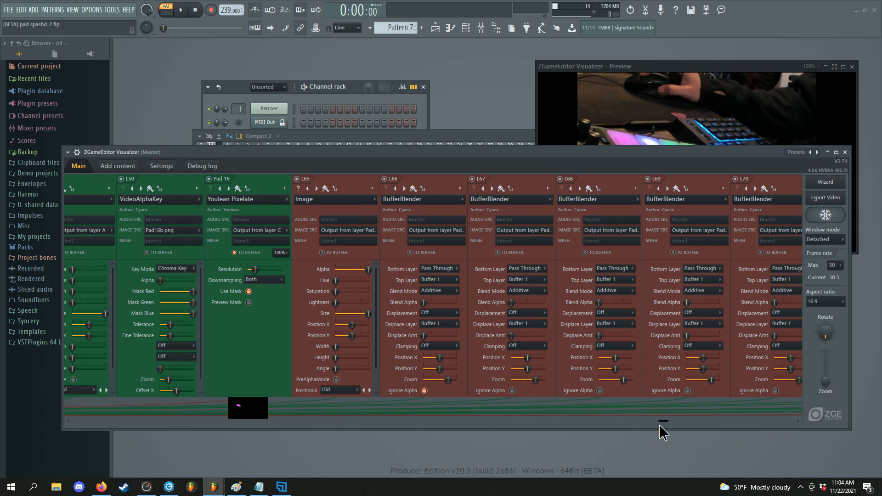
pyautogui.moveTo(658, 424); pyautogui.dragTo(642, 422)
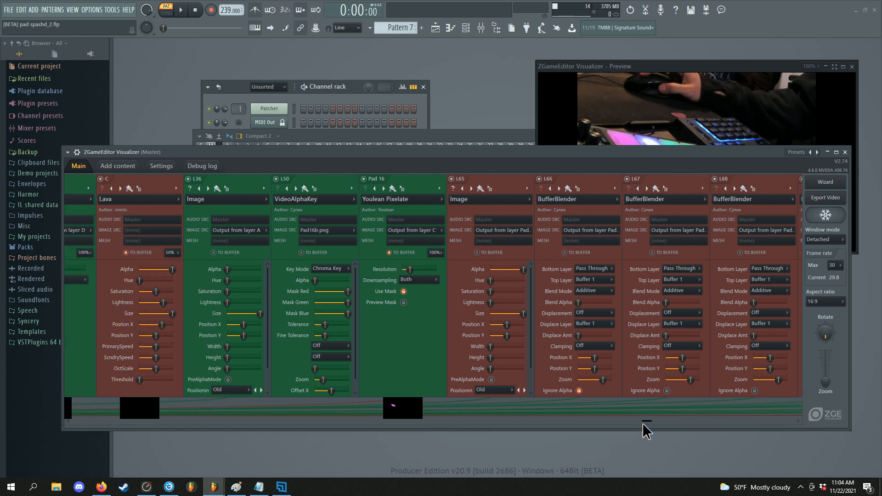
pyautogui.moveTo(642, 423); pyautogui.dragTo(785, 408)
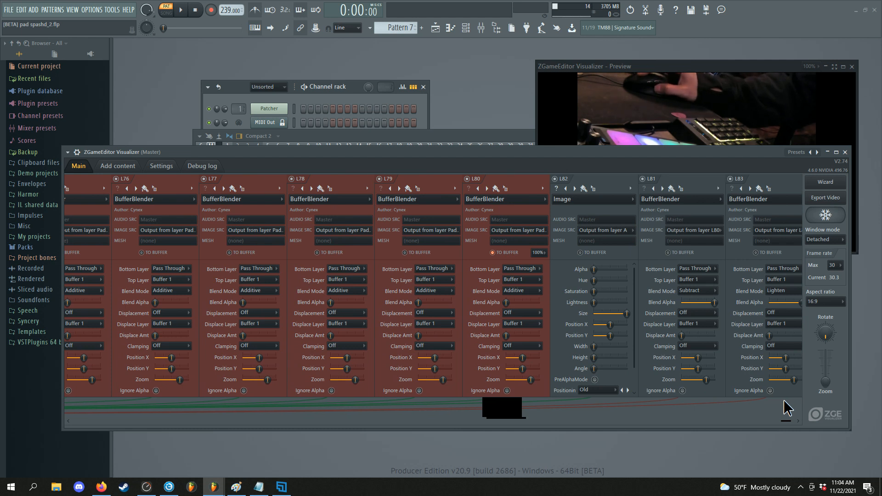
pyautogui.moveTo(785, 408); pyautogui.dragTo(791, 407)
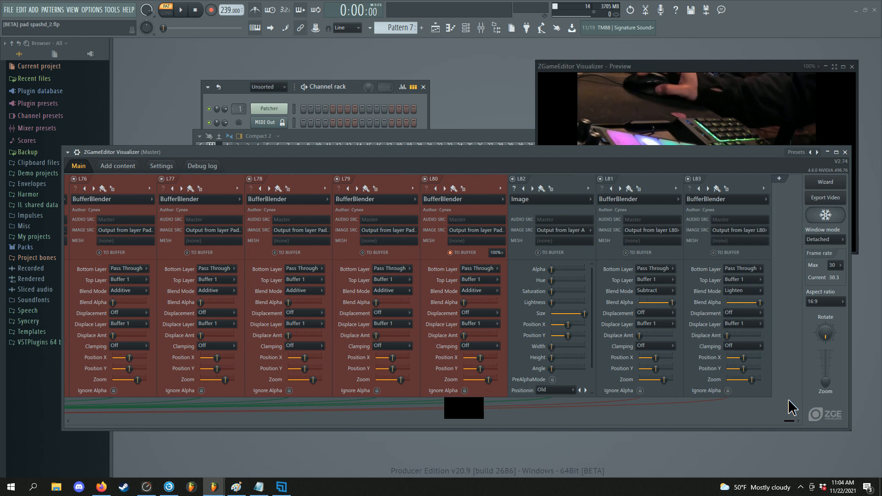
pyautogui.moveTo(788, 407)
pyautogui.mouseDown()
pyautogui.moveTo(800, 407)
pyautogui.moveTo(792, 418)
pyautogui.mouseUp()
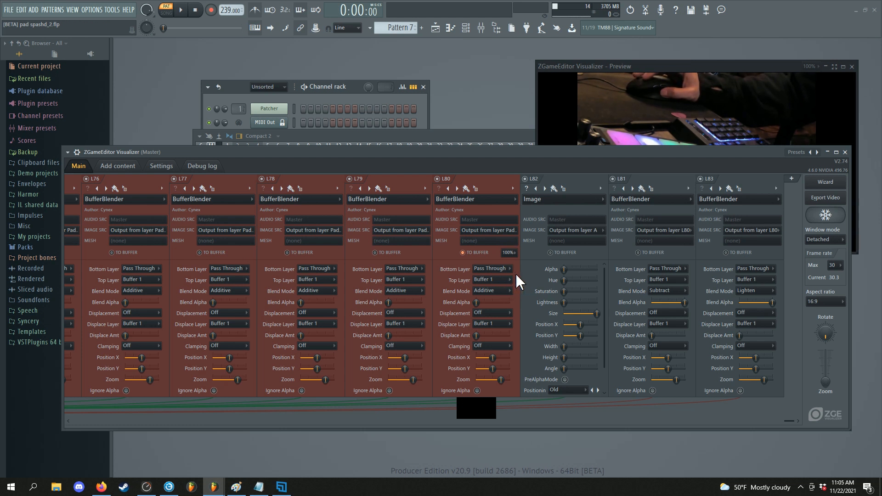
# Choose a pad layer's output as the image source of BufferBlender layer L80, and move the visualizer window clear of the preview.
pyautogui.click(509, 229)
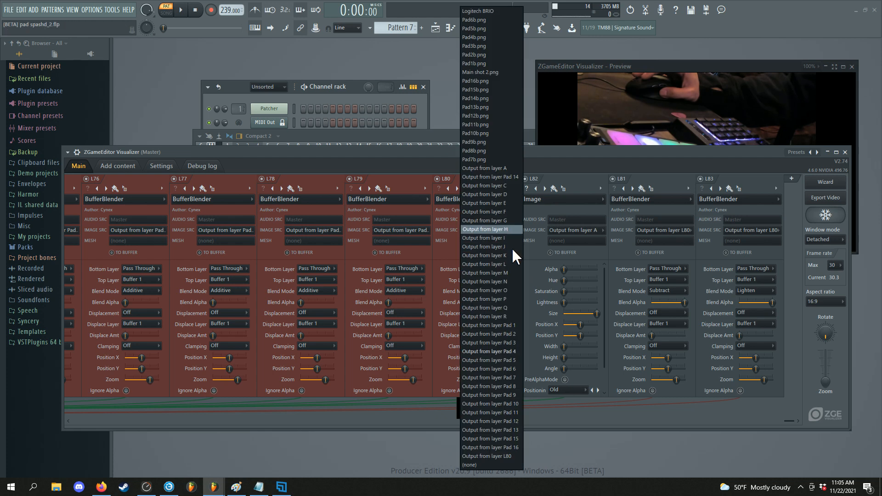
pyautogui.click(513, 358)
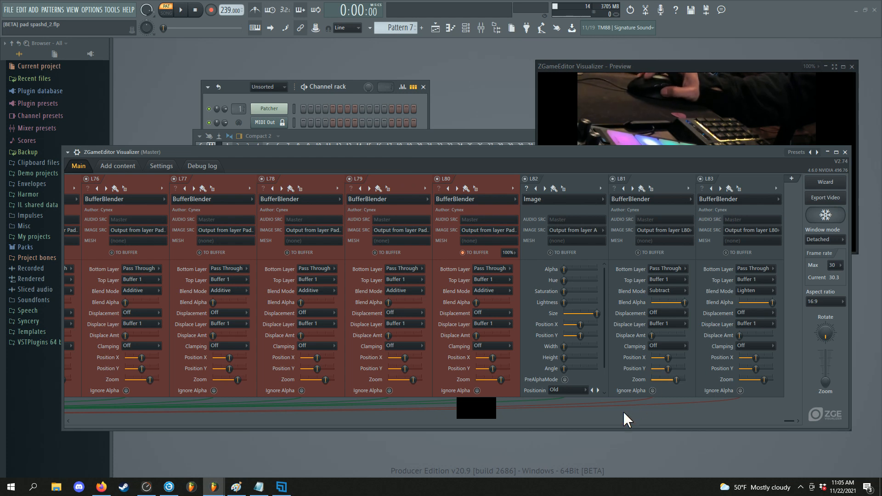
pyautogui.moveTo(566, 160); pyautogui.dragTo(511, 271)
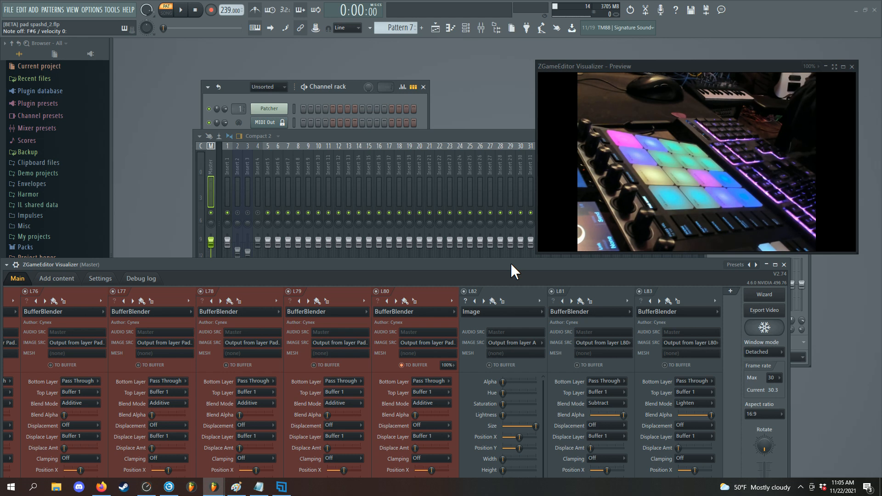
# Review the first layers, from camera layer A through Pad 2, and temporarily uncover the preview to watch a pad's effect.
pyautogui.moveTo(504, 262); pyautogui.dragTo(552, 184)
pyautogui.moveTo(775, 455); pyautogui.dragTo(66, 461)
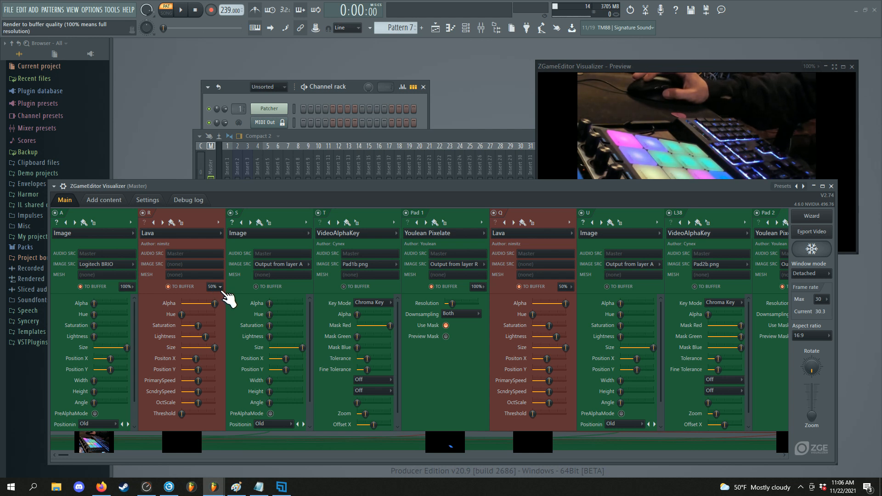
pyautogui.moveTo(302, 200); pyautogui.dragTo(317, 345)
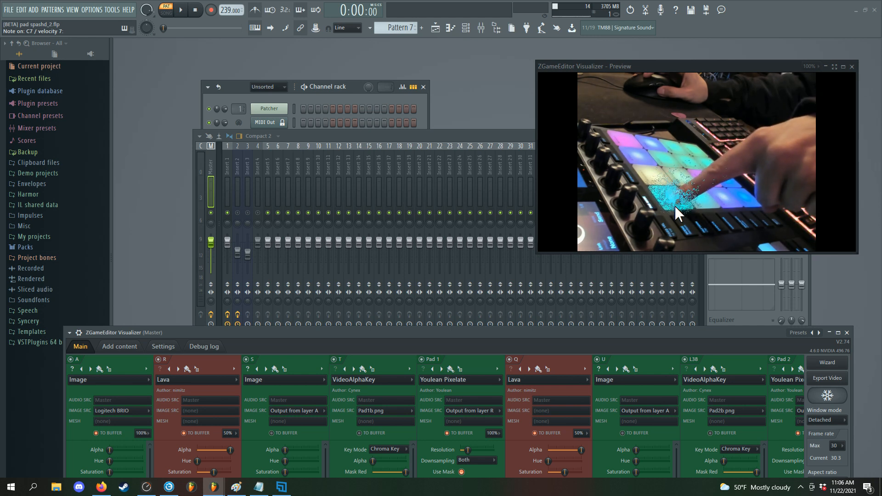
pyautogui.moveTo(519, 332); pyautogui.dragTo(516, 183)
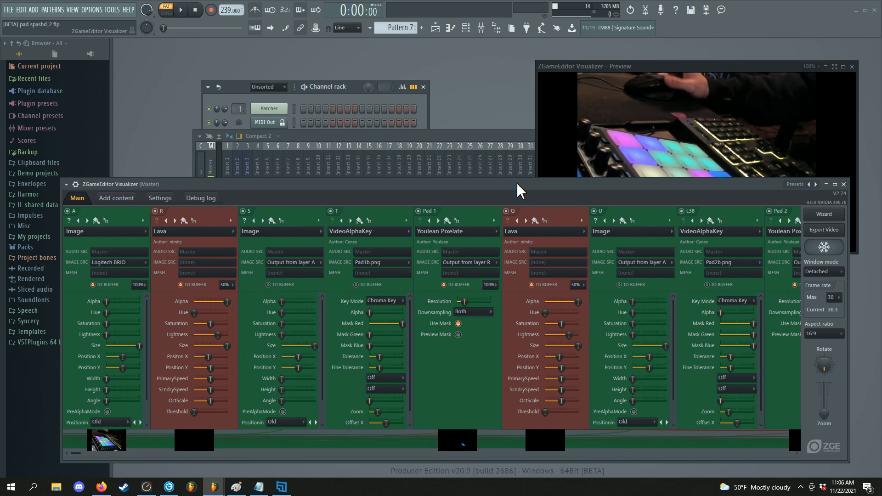
pyautogui.moveTo(497, 186)
pyautogui.mouseDown()
pyautogui.moveTo(503, 173)
pyautogui.moveTo(504, 181)
pyautogui.moveTo(493, 175)
pyautogui.mouseUp()
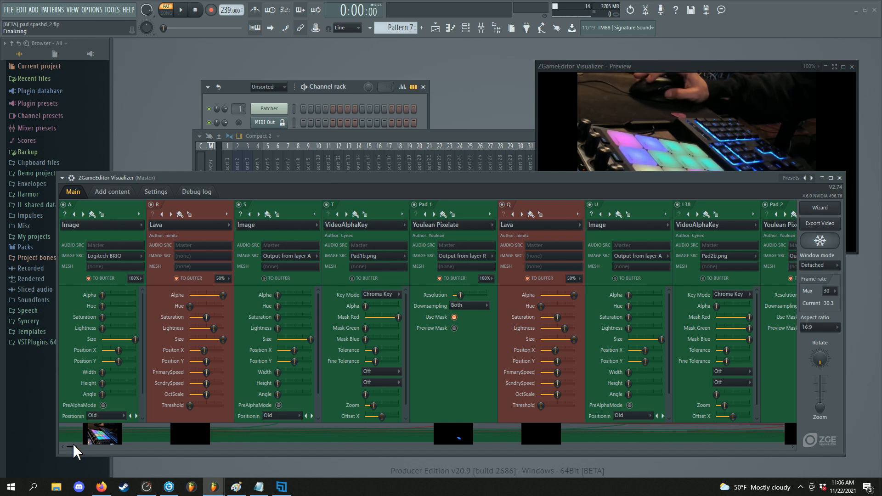
# Return to the final layers L76 to L83, and move the preview window over the visualizer.
pyautogui.moveTo(72, 446); pyautogui.dragTo(796, 452)
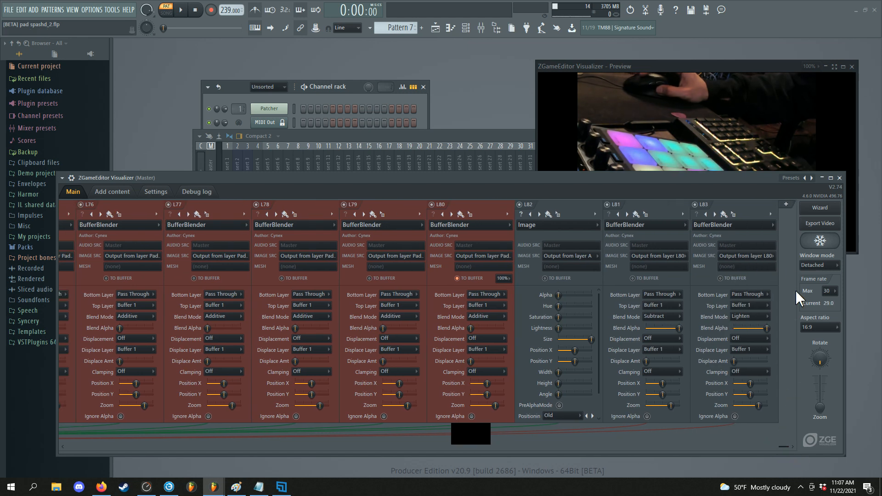
pyautogui.moveTo(587, 178)
pyautogui.mouseDown()
pyautogui.moveTo(591, 277)
pyautogui.moveTo(587, 166)
pyautogui.moveTo(599, 177)
pyautogui.mouseUp()
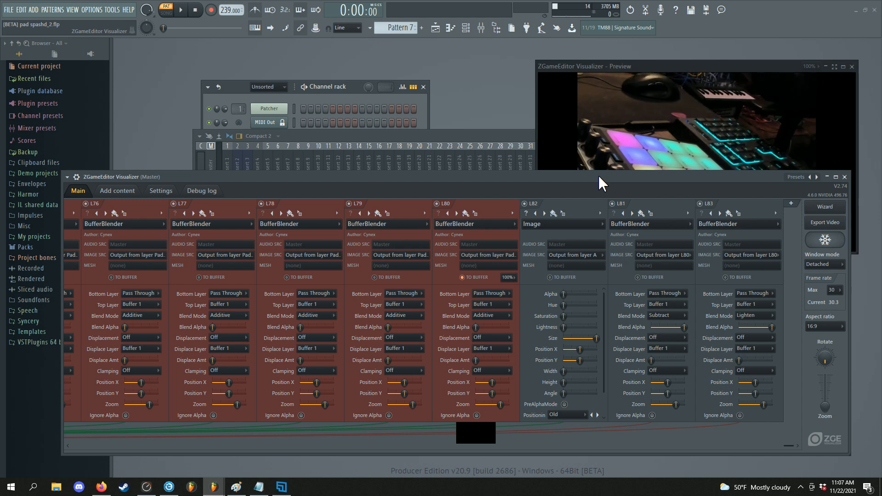
pyautogui.moveTo(632, 67); pyautogui.dragTo(509, 87)
# Switch to Paint and compare the Pad16b.png mask image with the live camera preview.
pyautogui.click(235, 489)
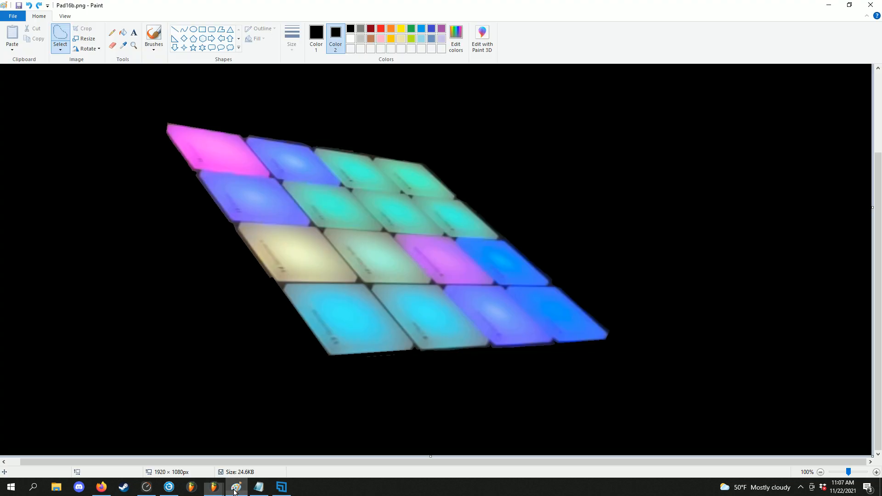
pyautogui.click(234, 489)
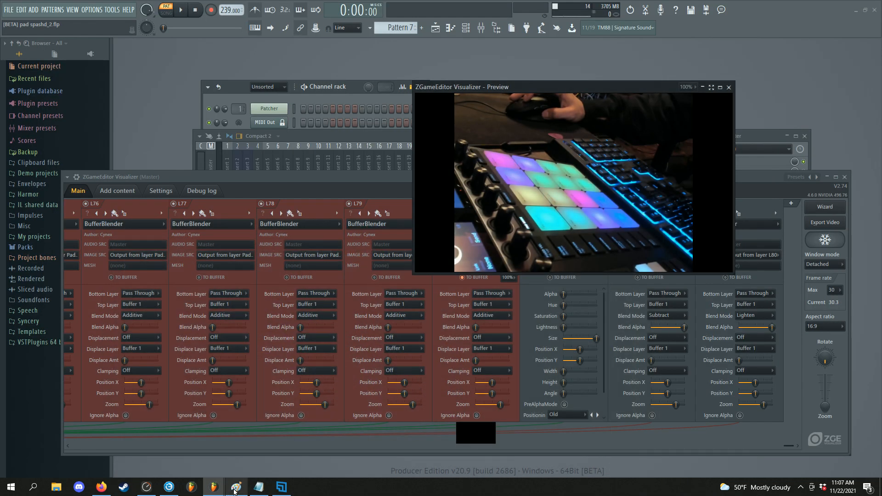
pyautogui.click(234, 489)
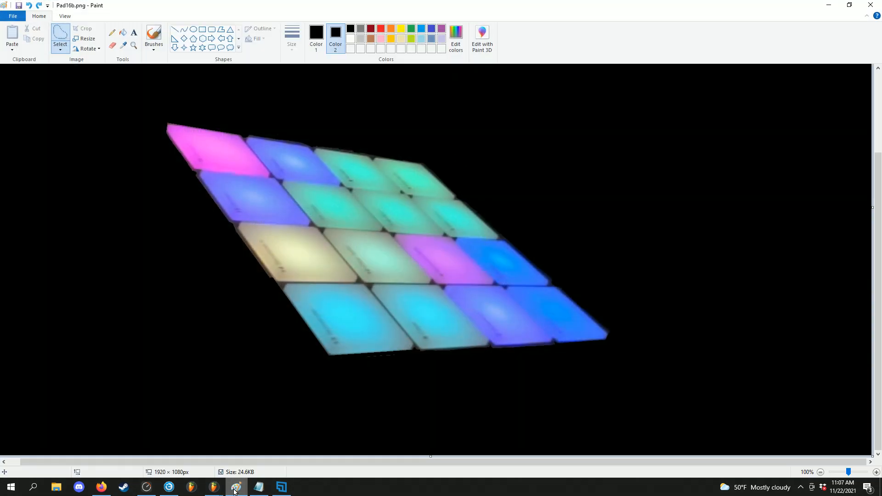